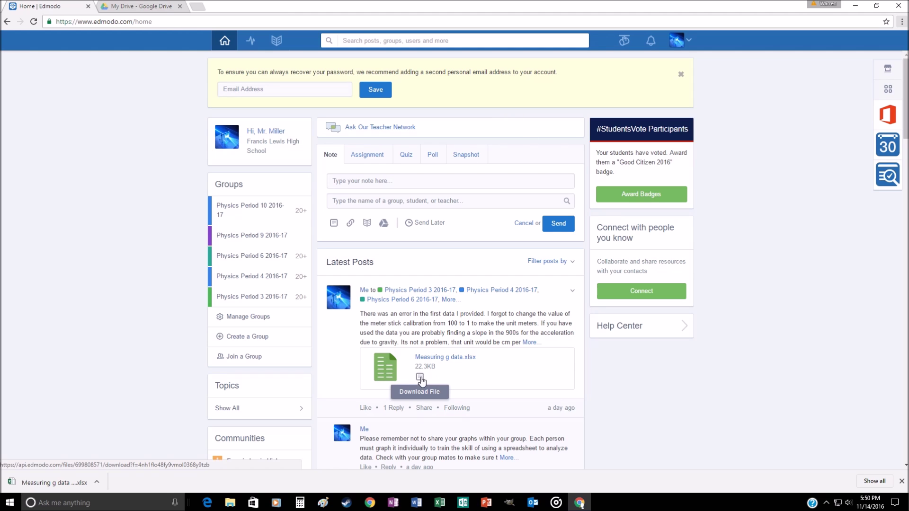
Step: Re-download Measuring g data.xlsx from Edmodo and reveal it in the Downloads folder
{"action": "scroll", "coordinate": [448, 322], "scroll_direction": "down", "scroll_amount": 1}
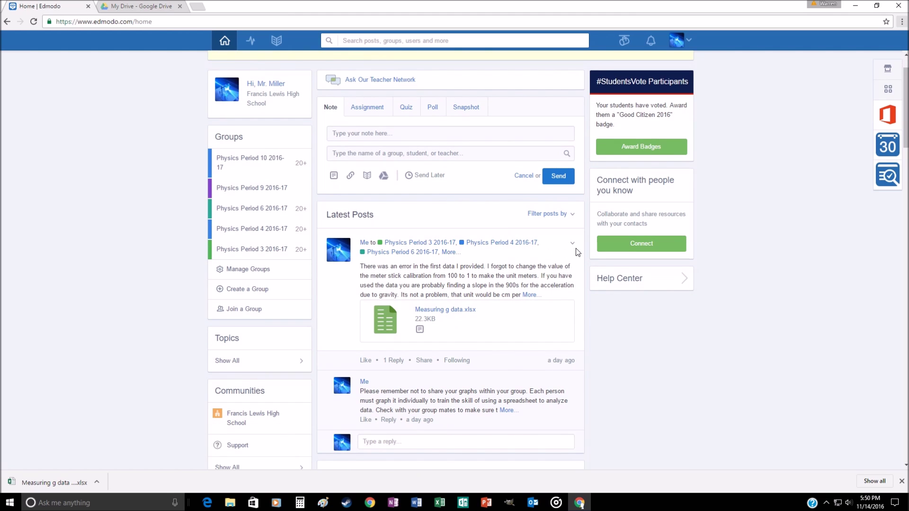
{"action": "left_click", "coordinate": [420, 331]}
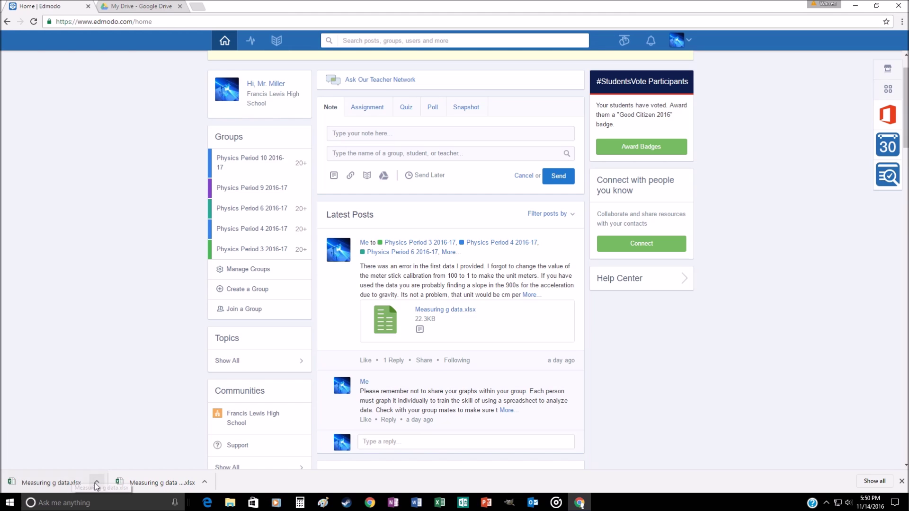
{"action": "left_click", "coordinate": [98, 481]}
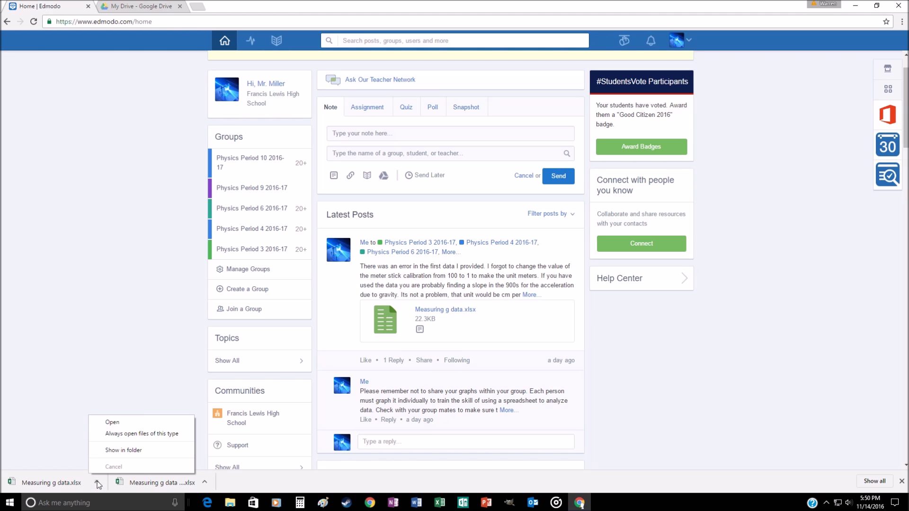
{"action": "left_click", "coordinate": [126, 451]}
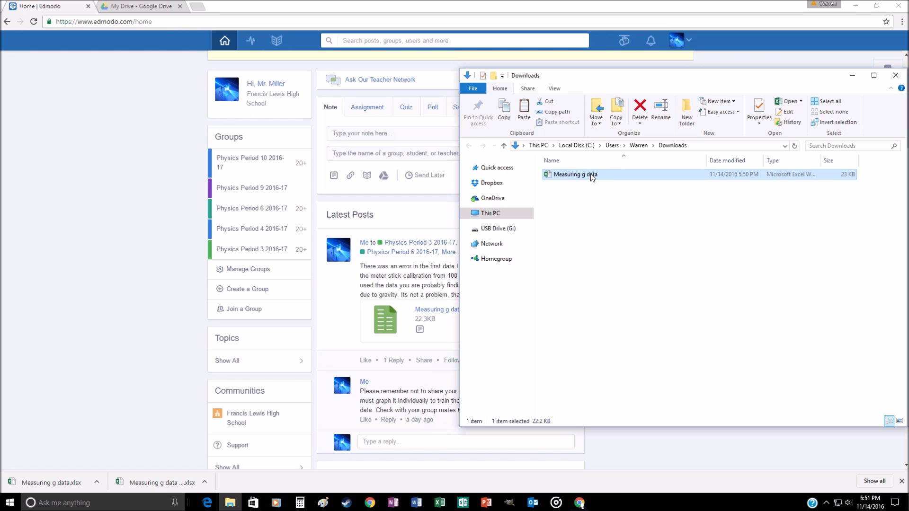
Step: Upload Measuring g data.xlsx to My Drive by dragging it in from the Downloads folder
{"action": "left_click", "coordinate": [145, 7]}
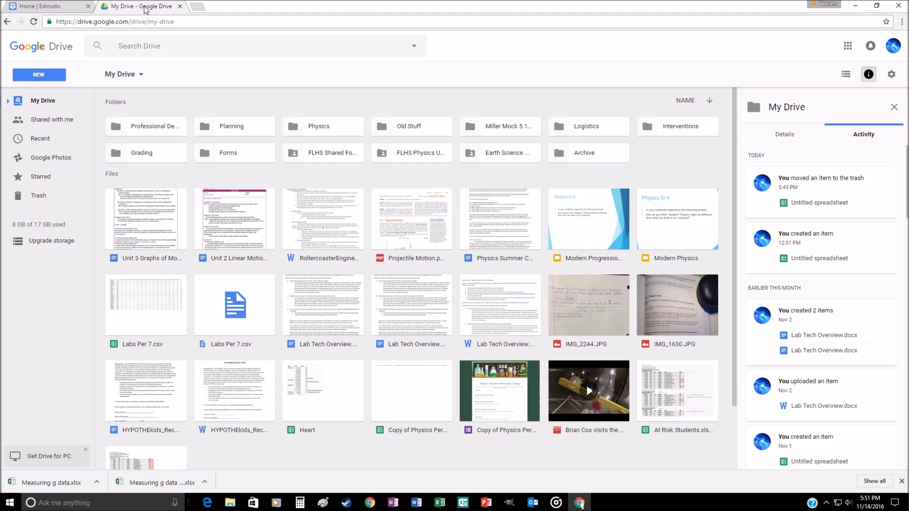
{"action": "left_click_drag", "start_coordinate": [494, 9], "coordinate": [265, 17]}
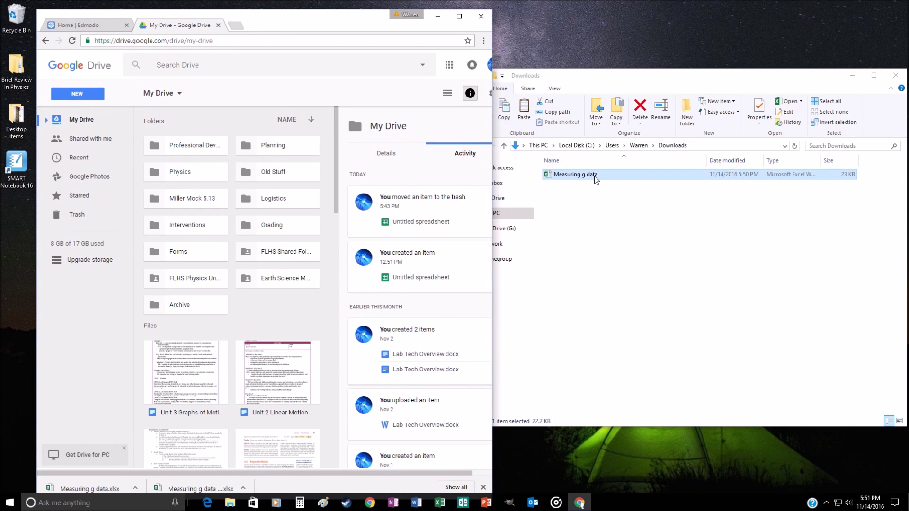
{"action": "left_click_drag", "start_coordinate": [599, 175], "coordinate": [277, 319]}
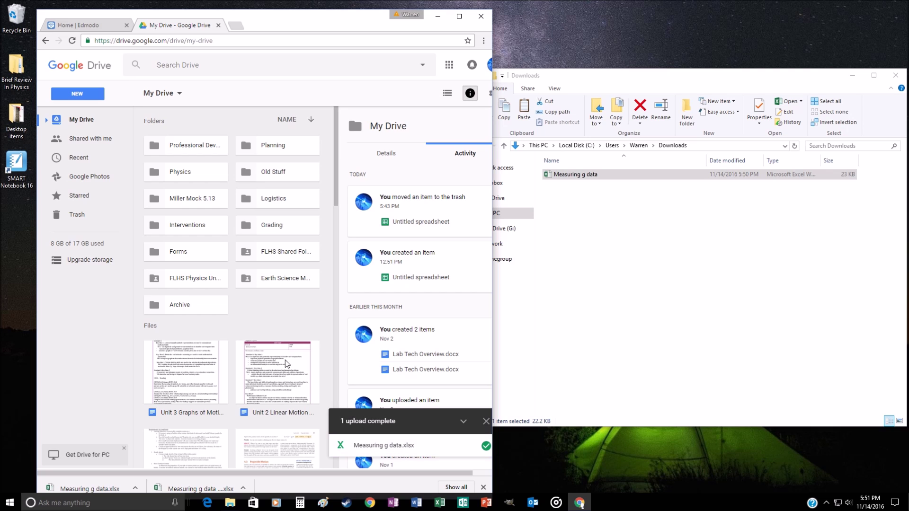
Step: Preview the uploaded Measuring g data.xlsx in a maximized browser and list its Open with apps
{"action": "scroll", "coordinate": [280, 311], "scroll_direction": "down", "scroll_amount": 1}
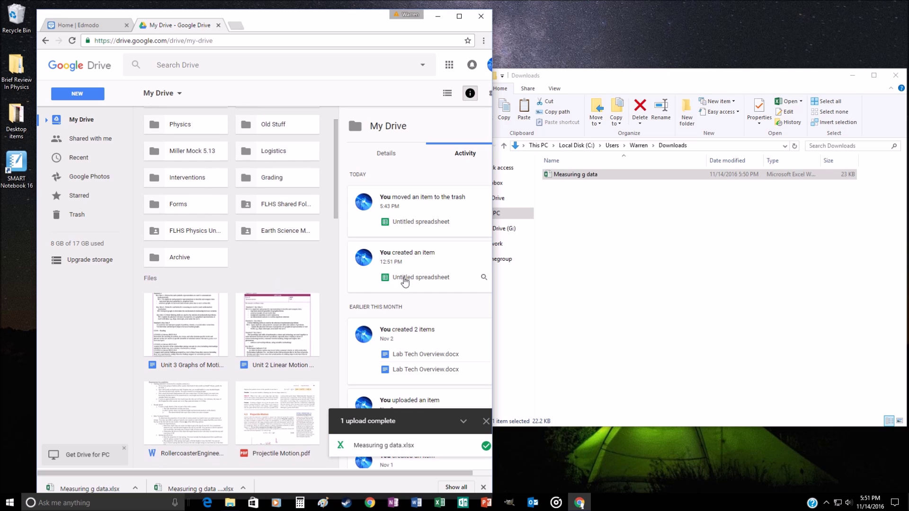
{"action": "left_click", "coordinate": [393, 446]}
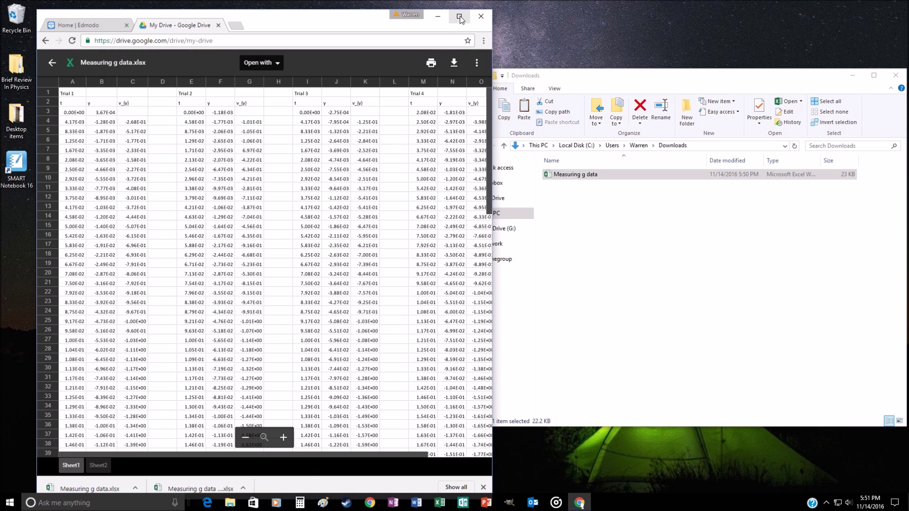
{"action": "left_click", "coordinate": [459, 17]}
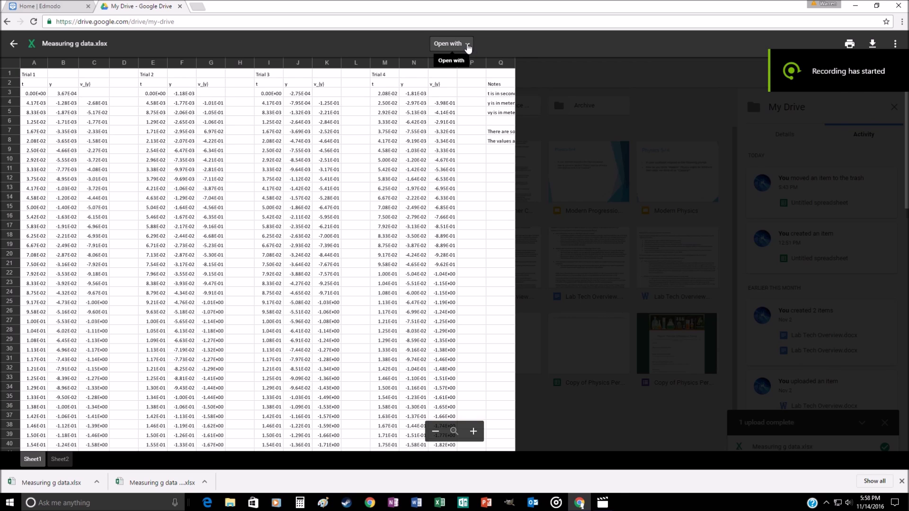
{"action": "left_click", "coordinate": [468, 46]}
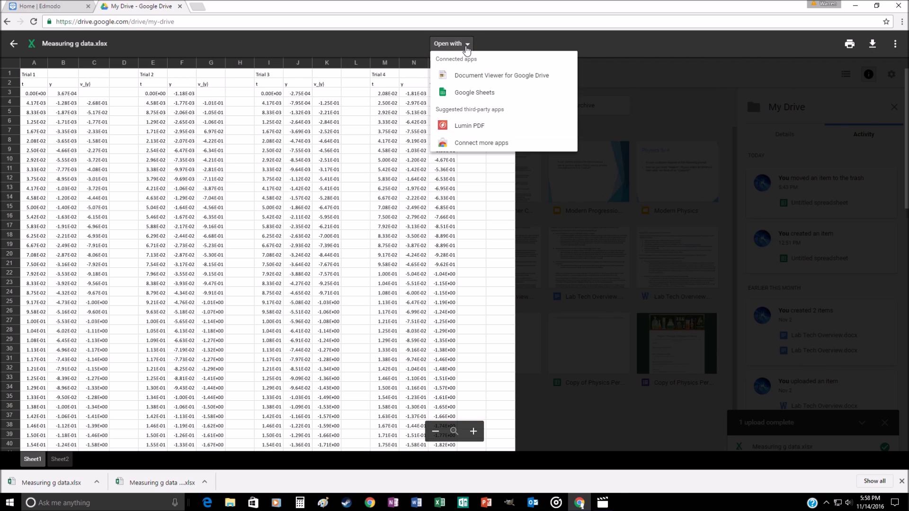
Step: Open Measuring g data.xlsx with Google Sheets and check the full value in cell B8
{"action": "left_click", "coordinate": [492, 98]}
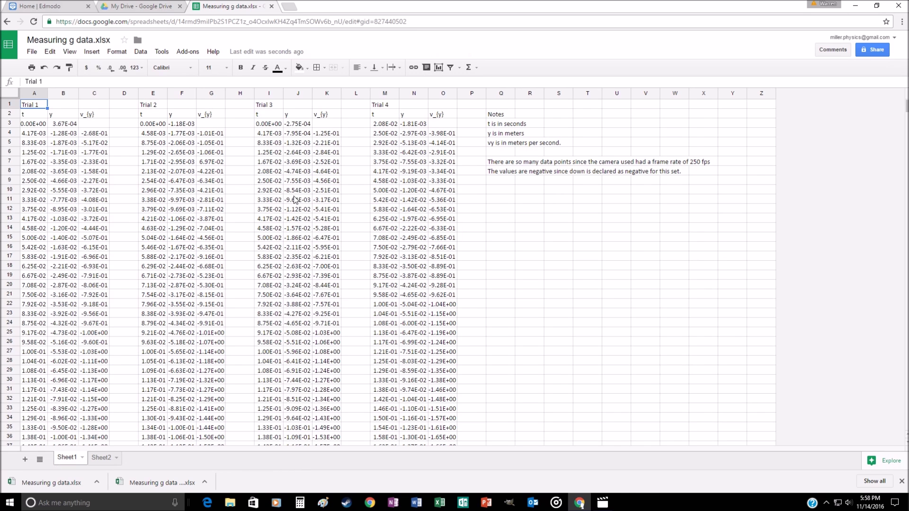
{"action": "left_click", "coordinate": [65, 172]}
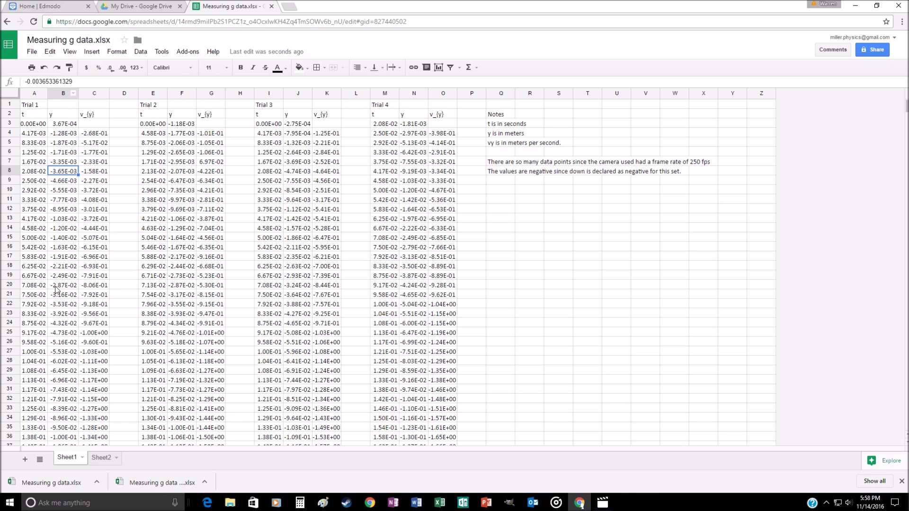
Step: Rename Sheet2 to 'Trial 1'
{"action": "left_click", "coordinate": [102, 459]}
{"action": "double_click", "coordinate": [108, 458]}
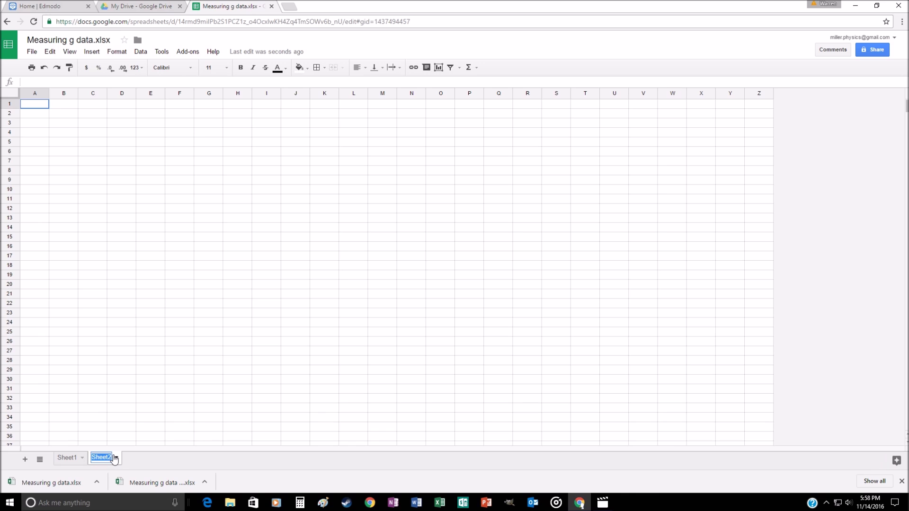
{"action": "type", "text": "Trial"}
{"action": "type", "text": "1"}
{"action": "left_click", "coordinate": [66, 458]}
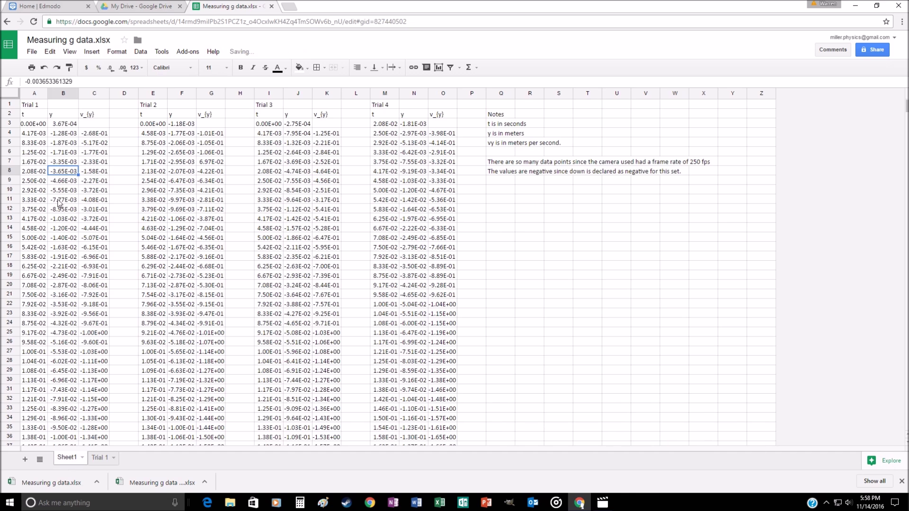
Step: Copy the Trial 1 t, y and v_{y} data in A1:C109 from Sheet1
{"action": "left_click", "coordinate": [33, 106]}
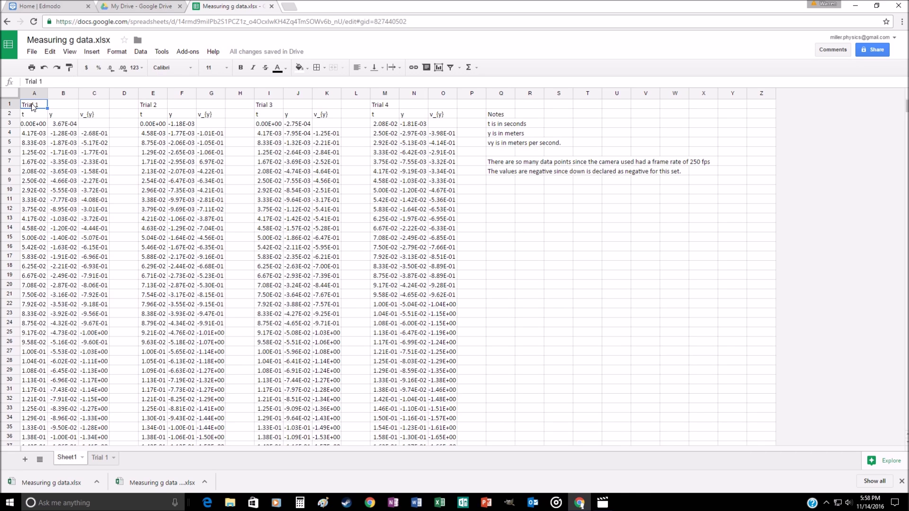
{"action": "left_click_drag", "start_coordinate": [32, 107], "coordinate": [101, 266]}
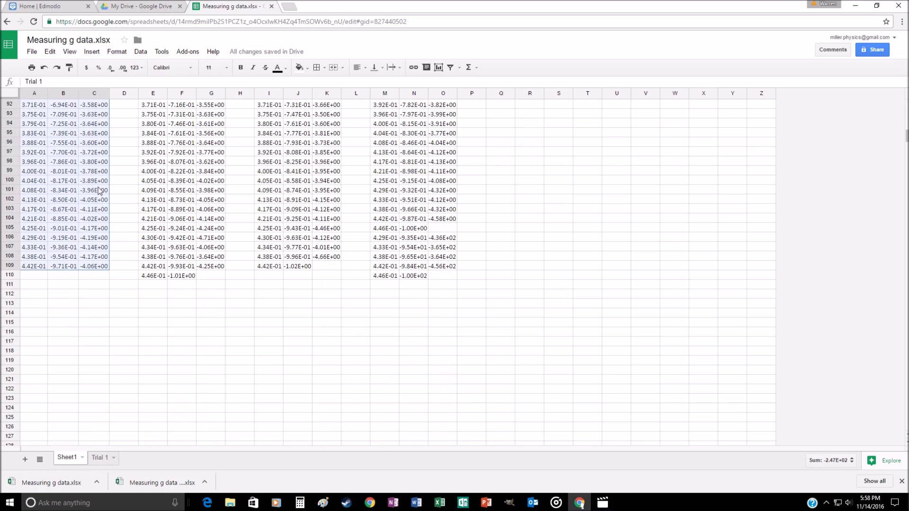
{"action": "right_click", "coordinate": [98, 188]}
{"action": "left_click", "coordinate": [116, 211]}
Step: Paste the copied data into cell A1 of the Trial 1 sheet
{"action": "left_click", "coordinate": [100, 457]}
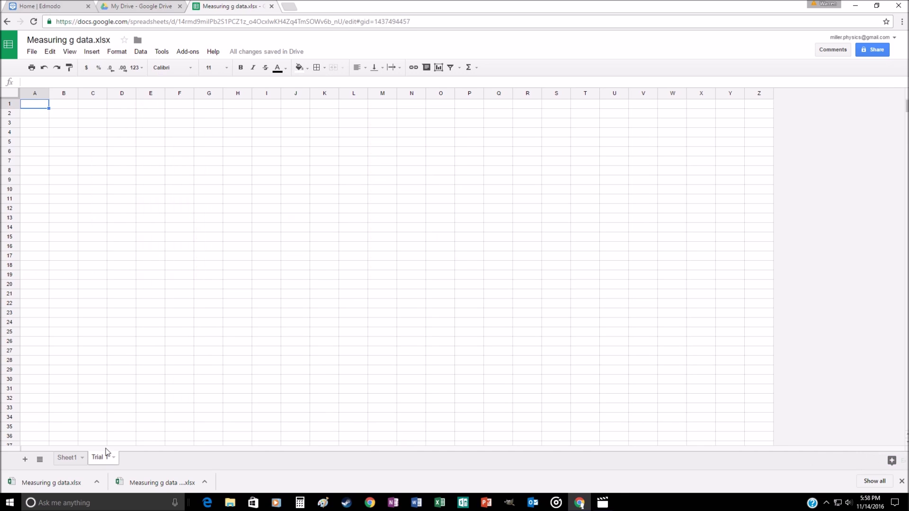
{"action": "right_click", "coordinate": [42, 105]}
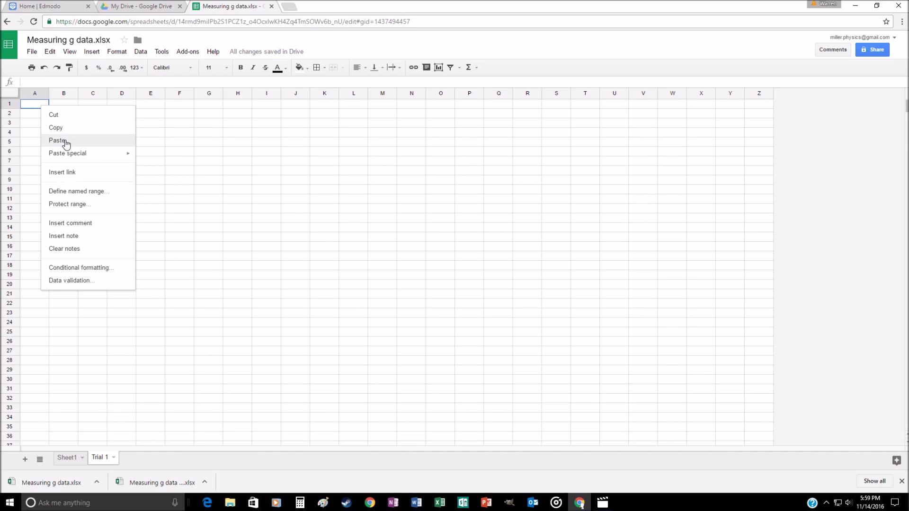
{"action": "left_click", "coordinate": [66, 143]}
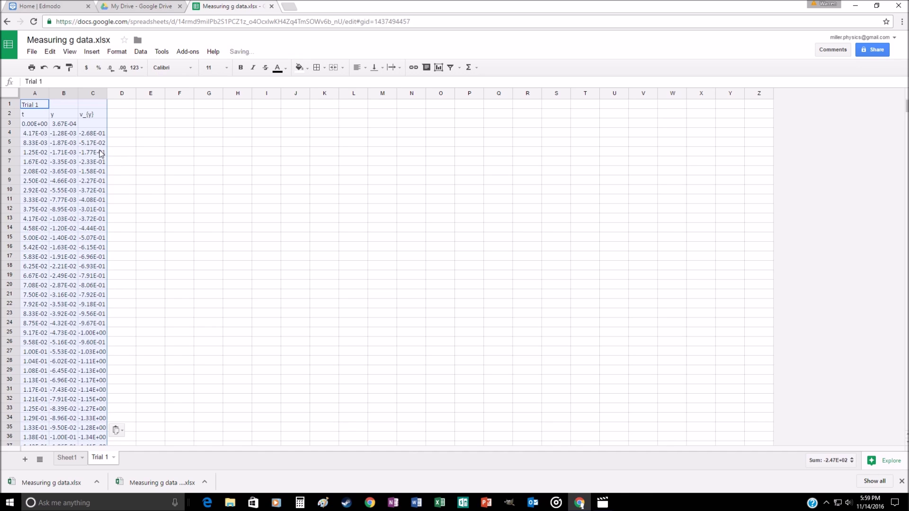
{"action": "left_click", "coordinate": [105, 194]}
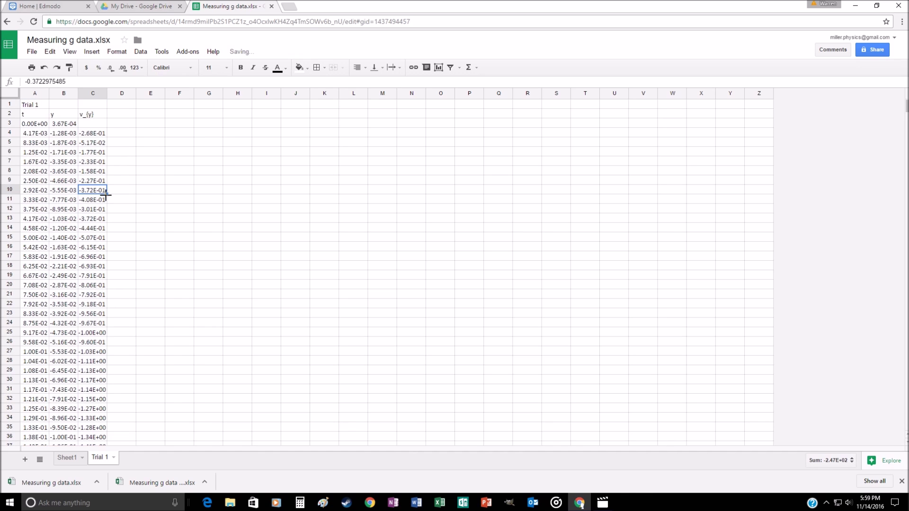
{"action": "left_click", "coordinate": [172, 279]}
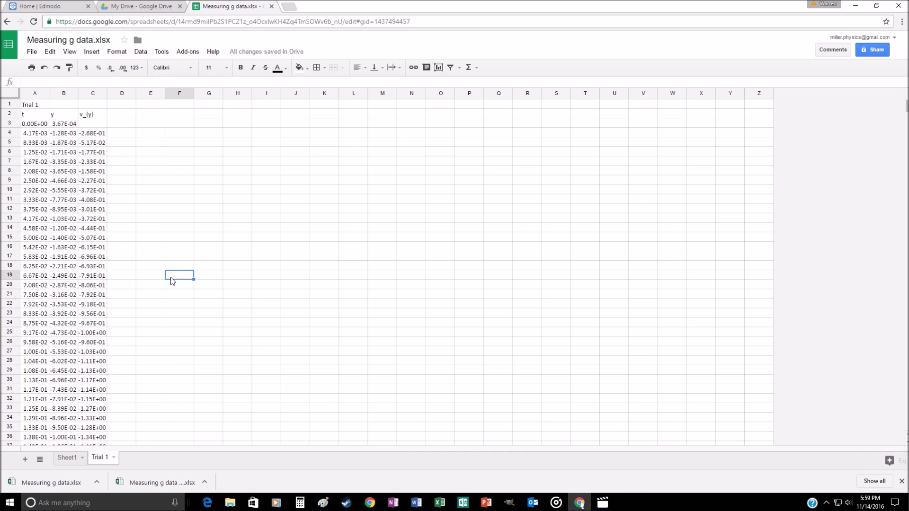
{"action": "left_click", "coordinate": [173, 124]}
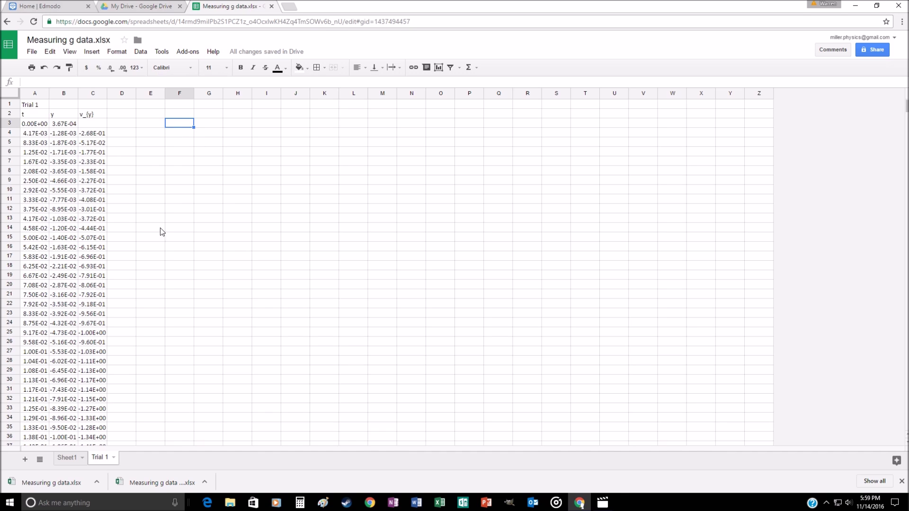
Step: Select the t and y data in A2:B109 for the position chart
{"action": "left_click", "coordinate": [34, 115]}
{"action": "left_click", "coordinate": [59, 117]}
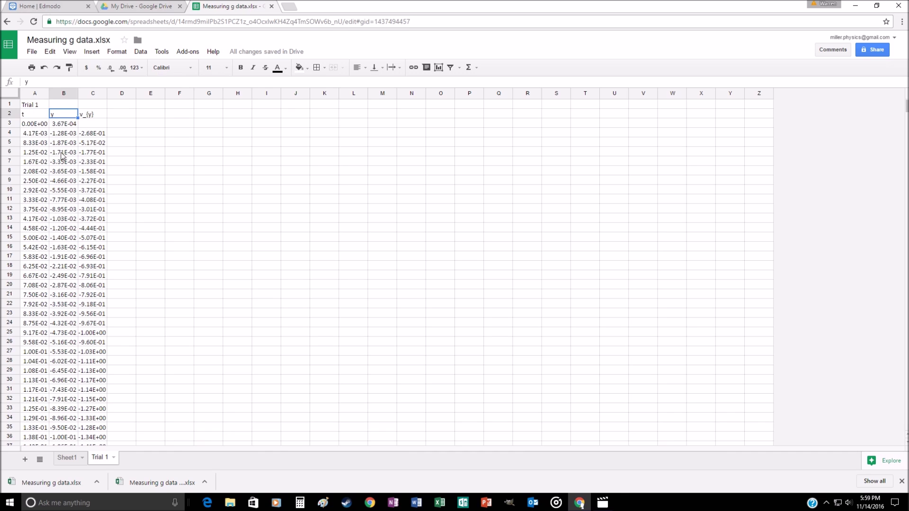
{"action": "left_click", "coordinate": [33, 117]}
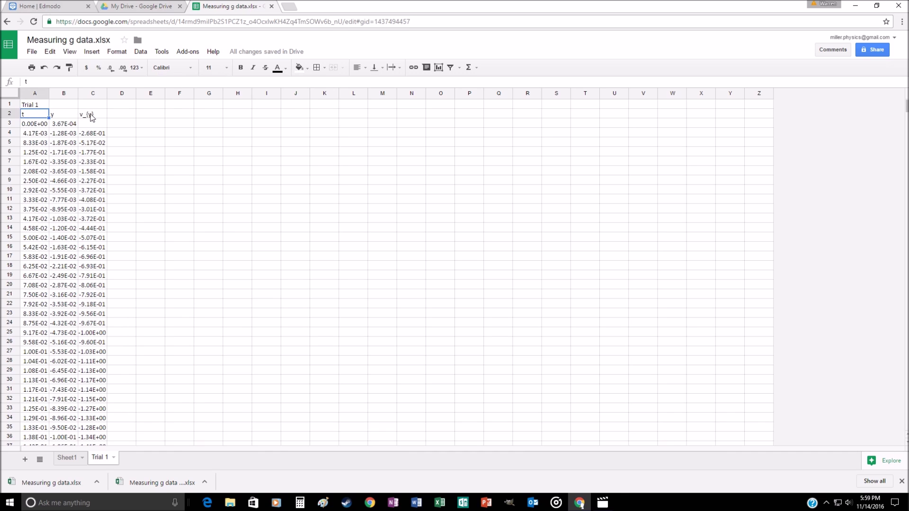
{"action": "left_click", "coordinate": [92, 116]}
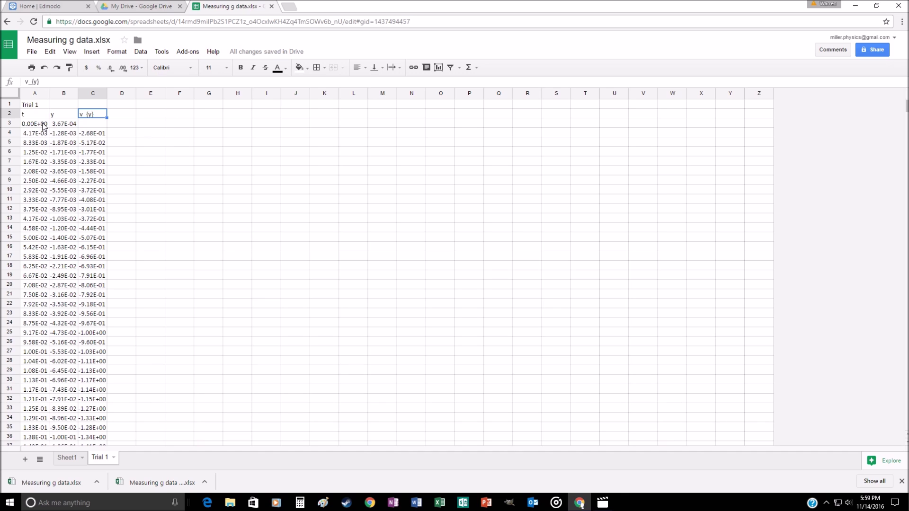
{"action": "left_click_drag", "start_coordinate": [27, 118], "coordinate": [71, 305]}
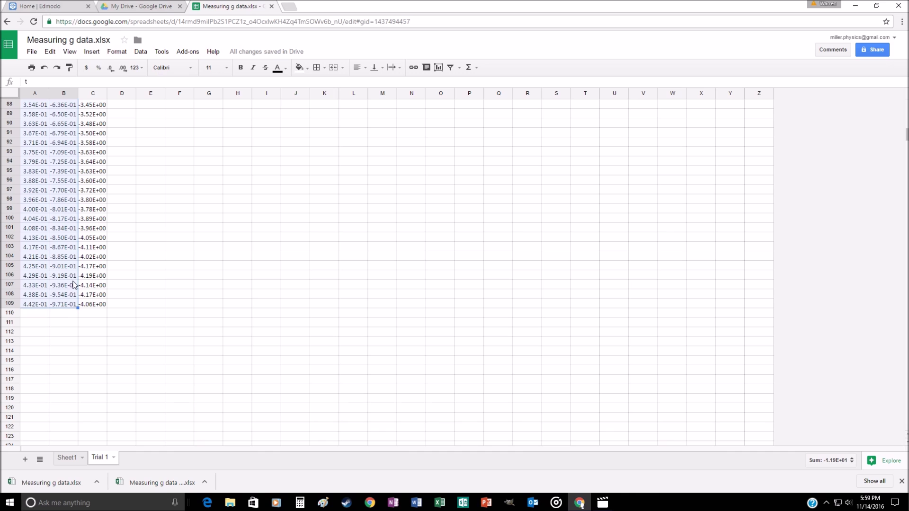
{"action": "left_click", "coordinate": [93, 53]}
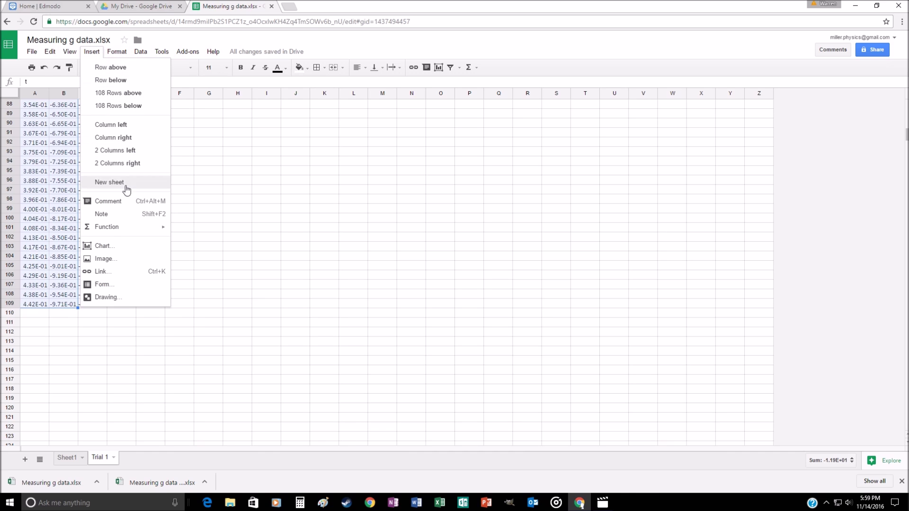
Step: Insert a chart from A2:B109 and make it a scatter chart
{"action": "left_click", "coordinate": [114, 251]}
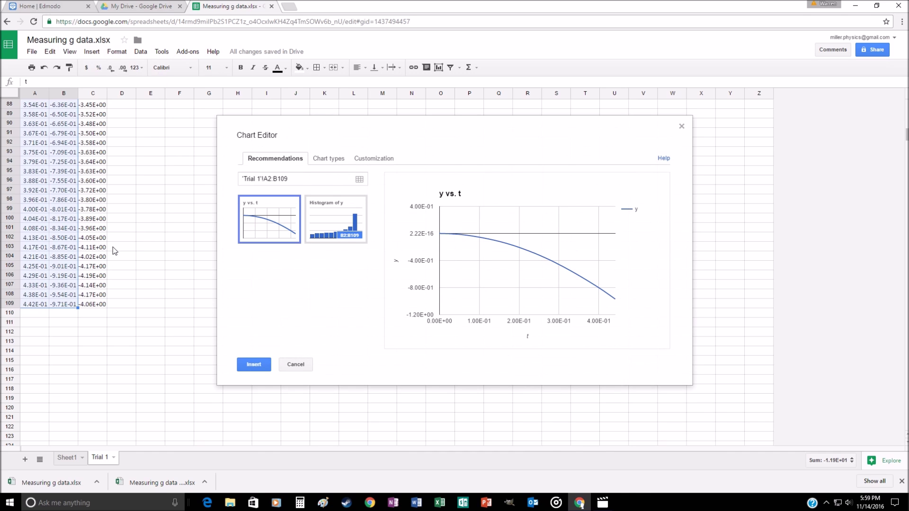
{"action": "mouse_move", "coordinate": [548, 263]}
{"action": "left_click", "coordinate": [334, 163]}
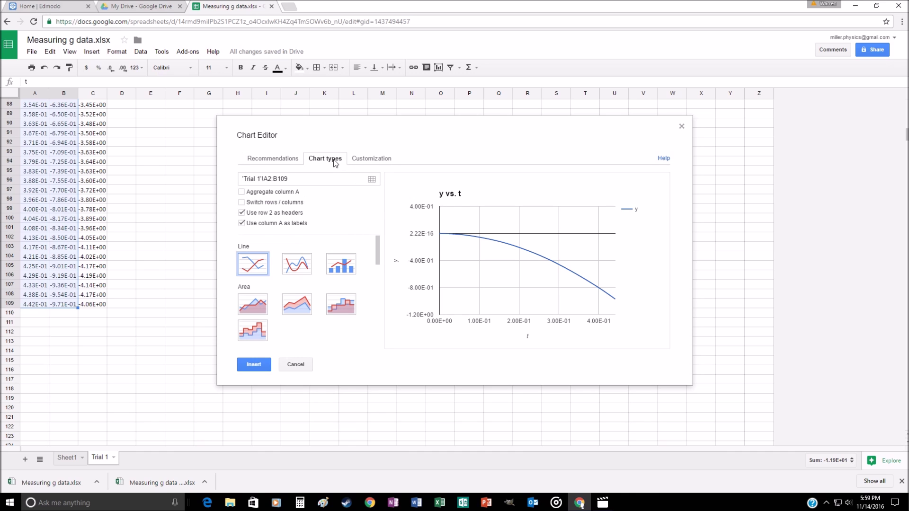
{"action": "left_click_drag", "start_coordinate": [381, 248], "coordinate": [353, 298]}
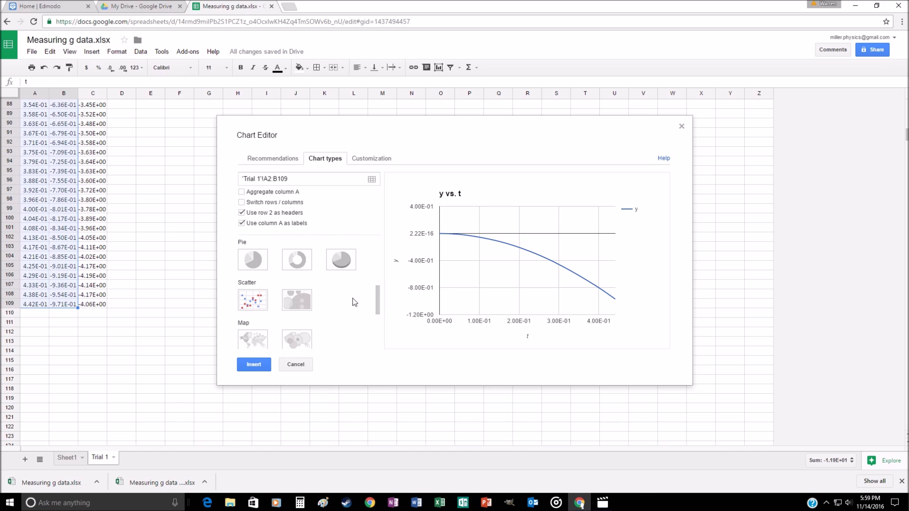
{"action": "left_click", "coordinate": [247, 306]}
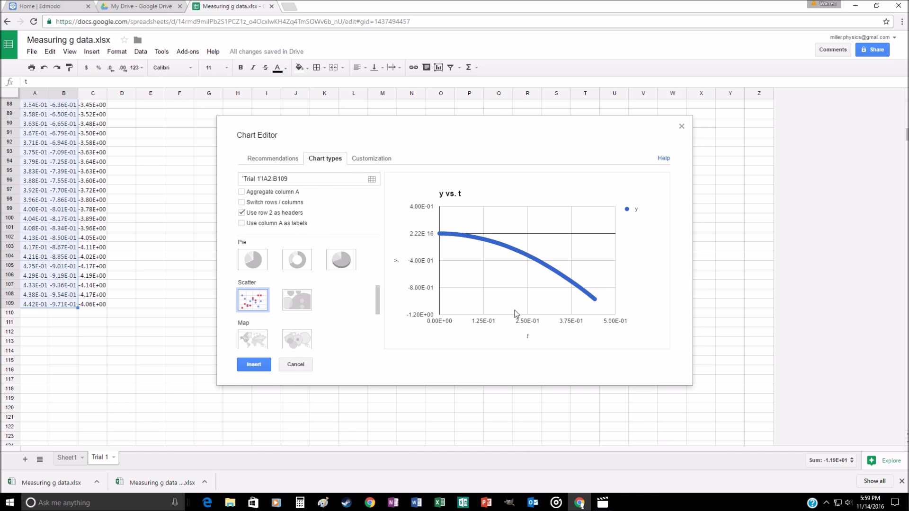
Step: Title the chart 'Trial 1 Position vs. Time'
{"action": "left_click", "coordinate": [374, 160]}
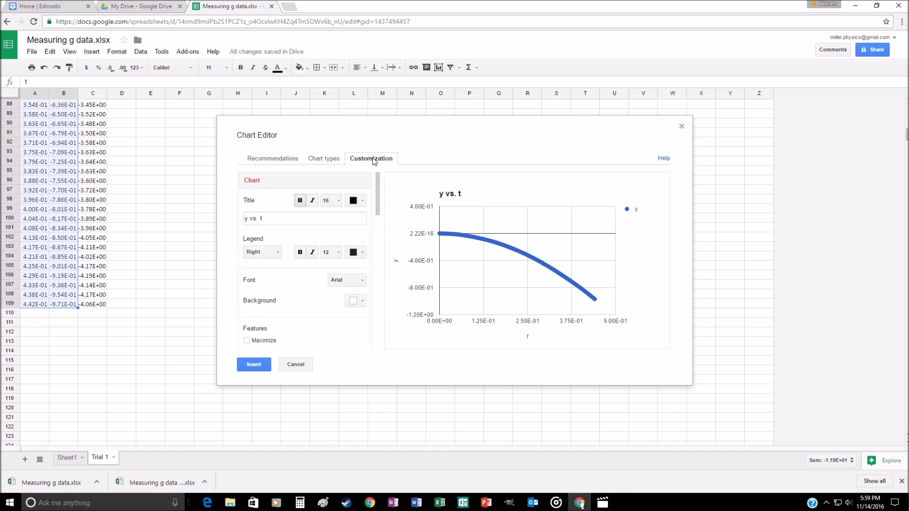
{"action": "left_click", "coordinate": [275, 222]}
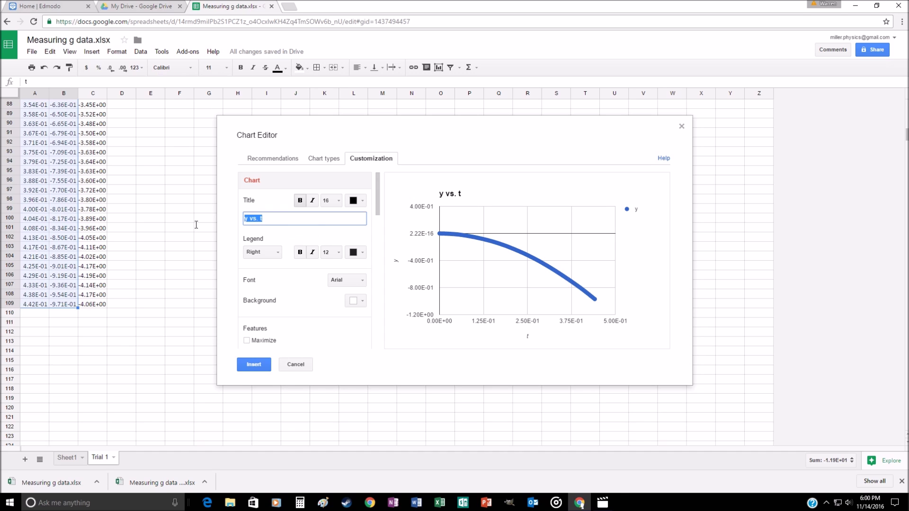
{"action": "type", "text": "Trial 1"}
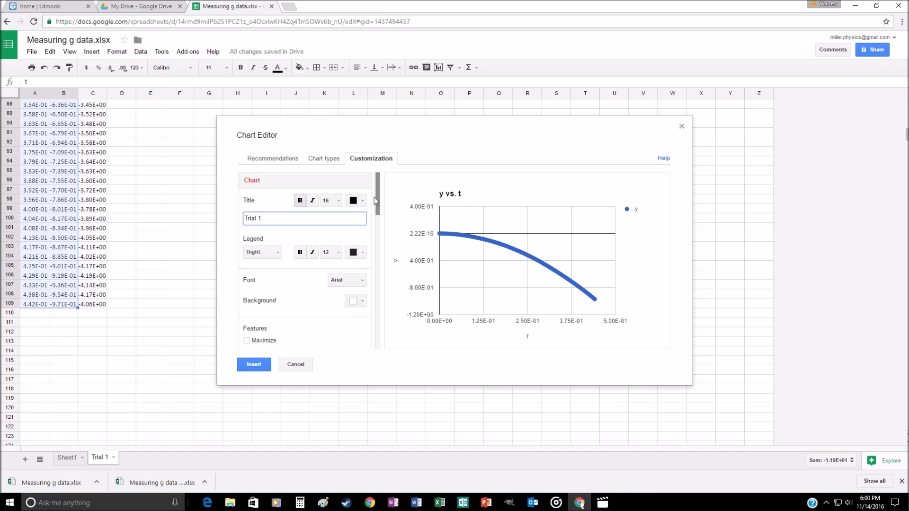
{"action": "type", "text": " Position vs. Time"}
{"action": "scroll", "coordinate": [301, 257], "scroll_direction": "down", "scroll_amount": 1}
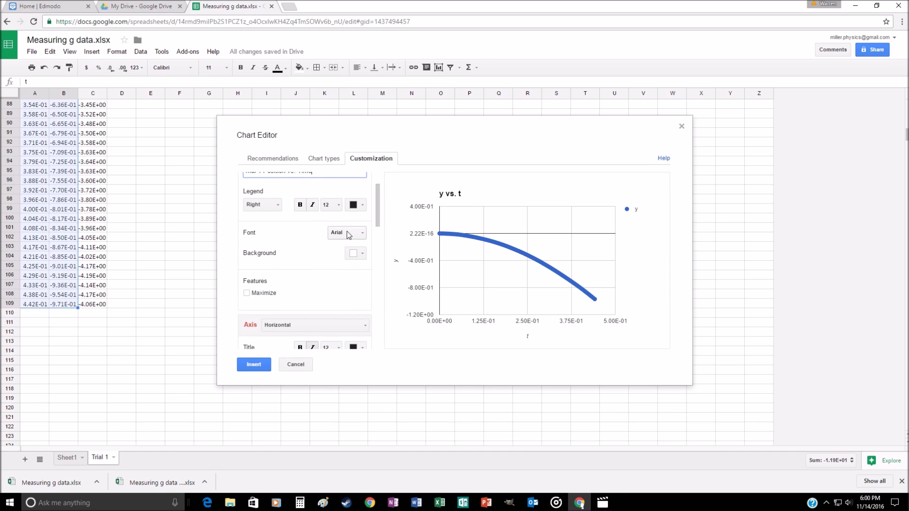
{"action": "scroll", "coordinate": [308, 246], "scroll_direction": "down", "scroll_amount": 1}
{"action": "scroll", "coordinate": [265, 240], "scroll_direction": "down", "scroll_amount": 2}
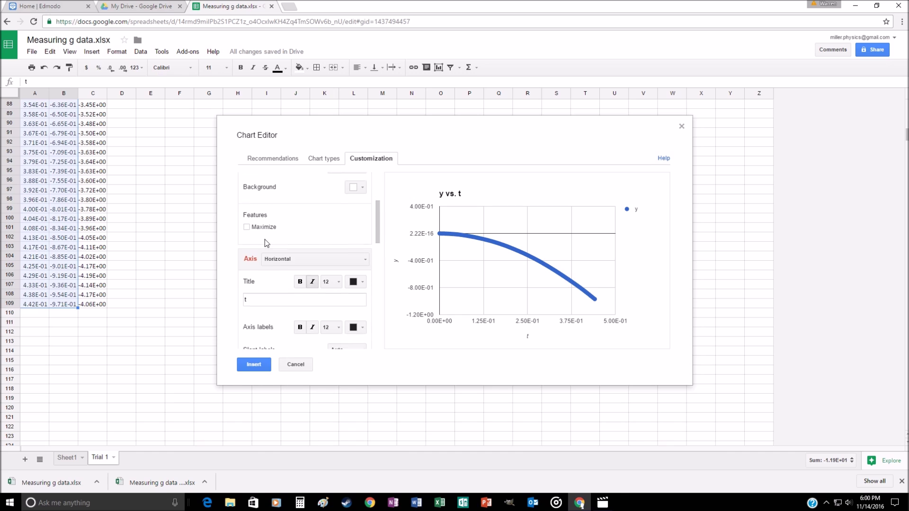
{"action": "scroll", "coordinate": [347, 198], "scroll_direction": "down", "scroll_amount": 1}
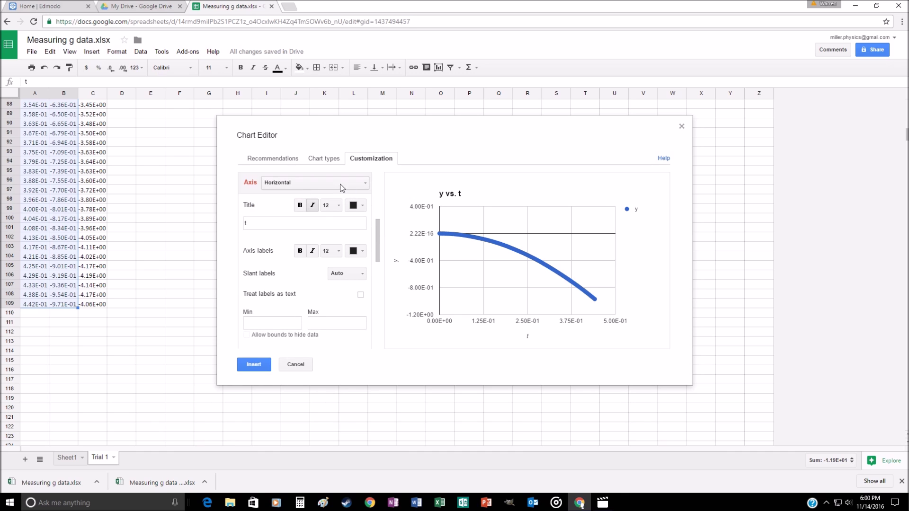
Step: Title the horizontal axis 'Time (s)' and give it 10 minor gridlines
{"action": "left_click", "coordinate": [277, 221]}
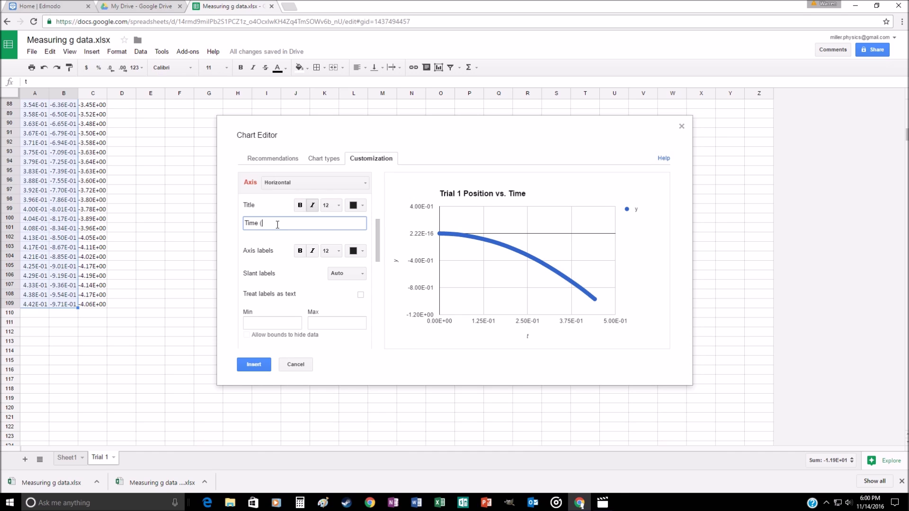
{"action": "scroll", "coordinate": [326, 218], "scroll_direction": "down", "scroll_amount": 2}
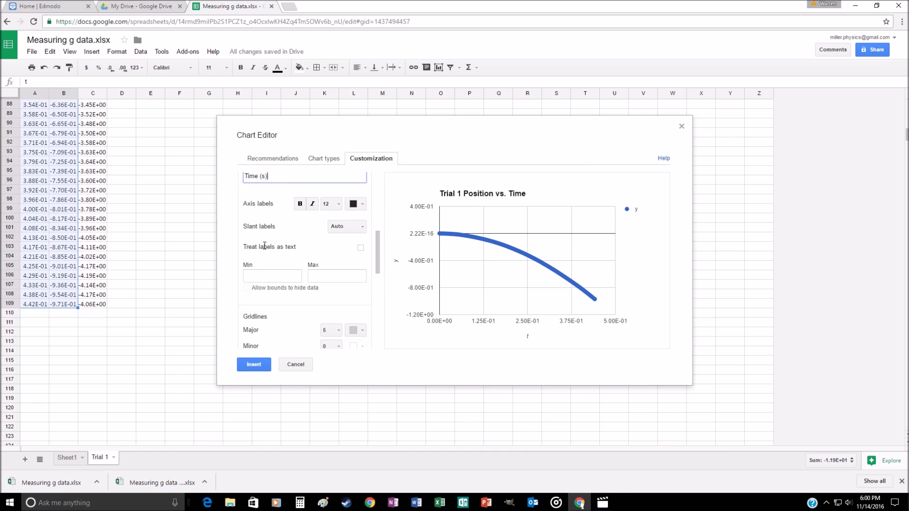
{"action": "scroll", "coordinate": [293, 218], "scroll_direction": "up", "scroll_amount": 1}
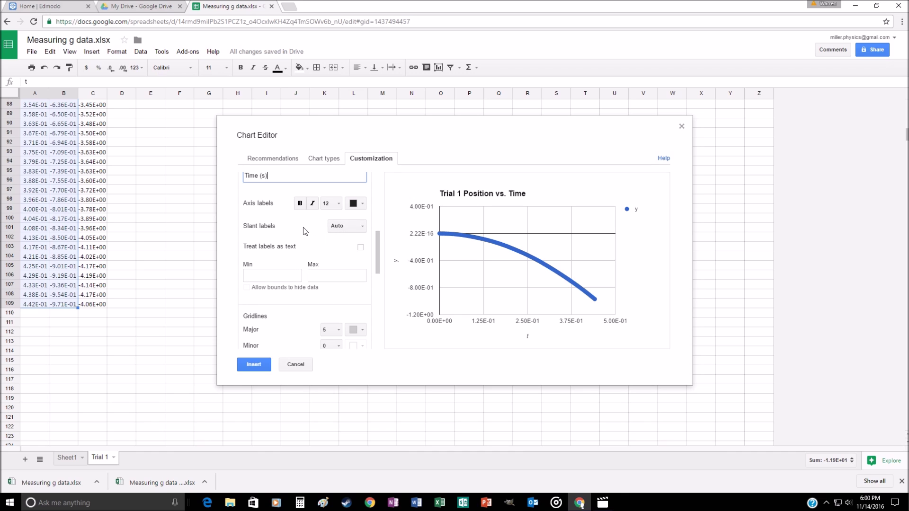
{"action": "scroll", "coordinate": [305, 227], "scroll_direction": "down", "scroll_amount": 1}
{"action": "scroll", "coordinate": [303, 263], "scroll_direction": "down", "scroll_amount": 1}
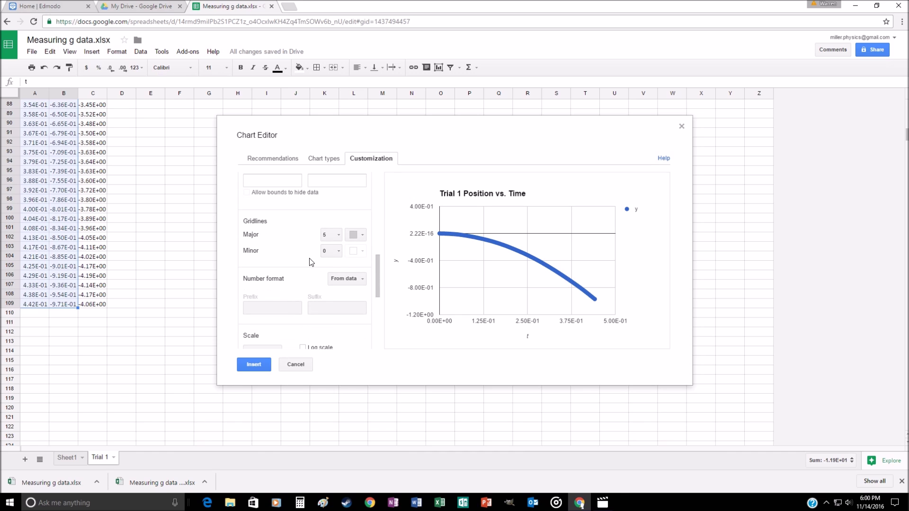
{"action": "left_click", "coordinate": [338, 251]}
{"action": "left_click", "coordinate": [345, 339]}
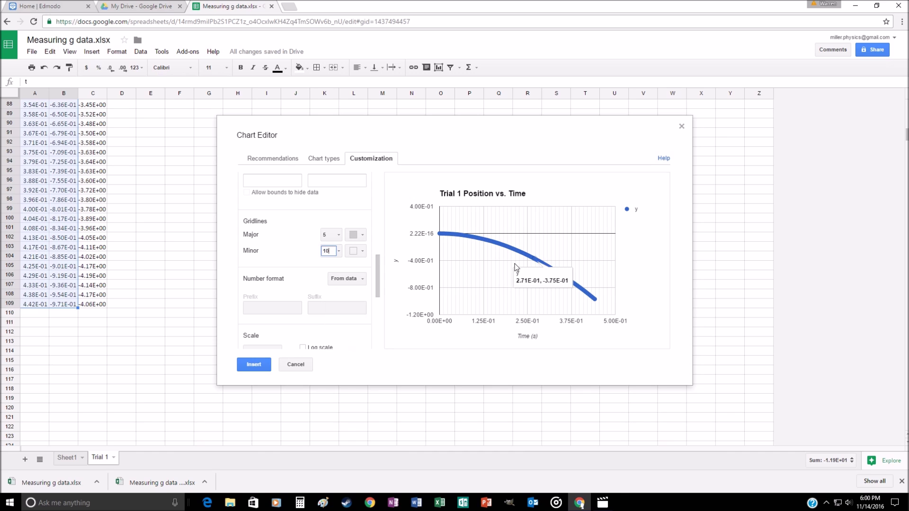
{"action": "scroll", "coordinate": [309, 221], "scroll_direction": "down", "scroll_amount": 1}
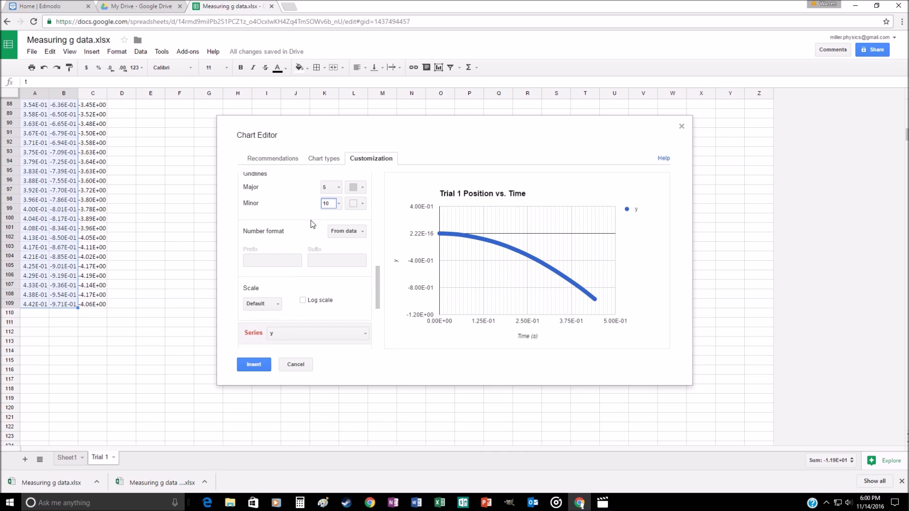
{"action": "scroll", "coordinate": [311, 220], "scroll_direction": "down", "scroll_amount": 1}
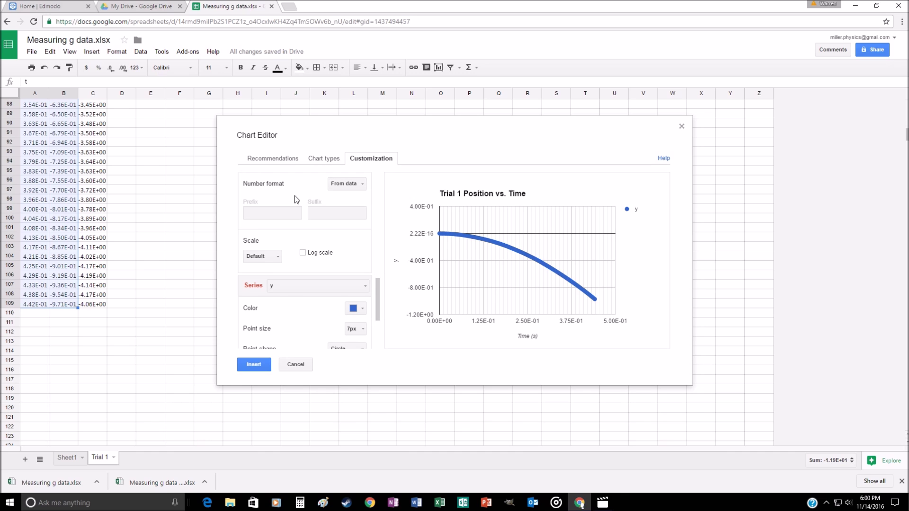
{"action": "scroll", "coordinate": [313, 220], "scroll_direction": "down", "scroll_amount": 1}
{"action": "scroll", "coordinate": [310, 241], "scroll_direction": "down", "scroll_amount": 1}
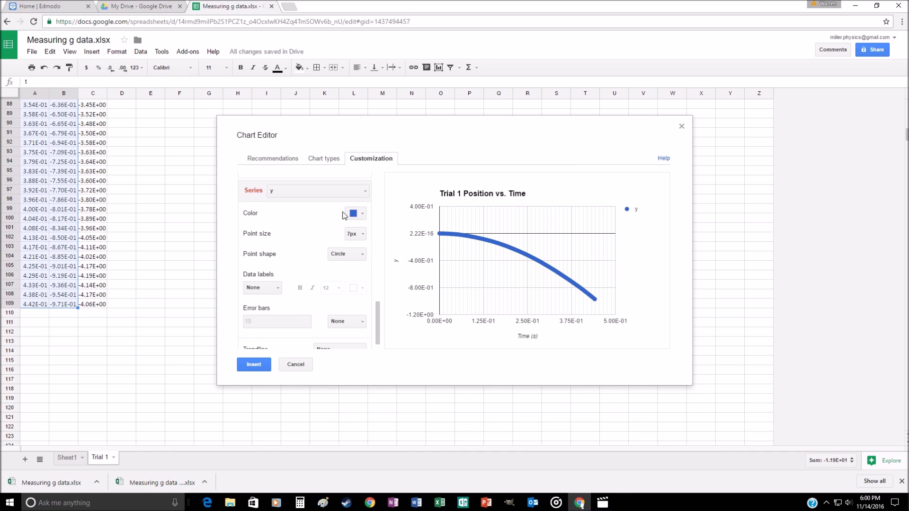
{"action": "scroll", "coordinate": [298, 251], "scroll_direction": "down", "scroll_amount": 1}
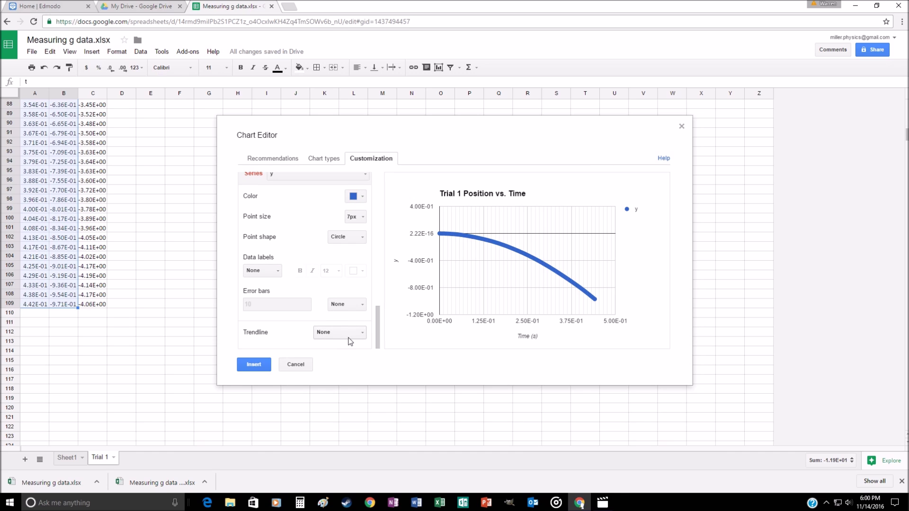
{"action": "scroll", "coordinate": [356, 331], "scroll_direction": "up", "scroll_amount": 3}
{"action": "scroll", "coordinate": [356, 332], "scroll_direction": "up", "scroll_amount": 5}
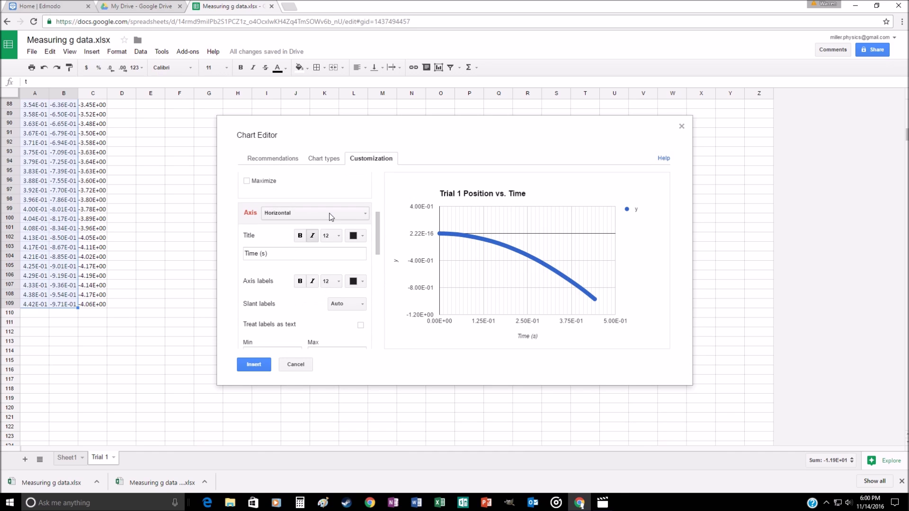
{"action": "left_click", "coordinate": [329, 216]}
Step: Title the left vertical axis 'Position (m)' and give it 10 minor gridlines
{"action": "left_click", "coordinate": [304, 240]}
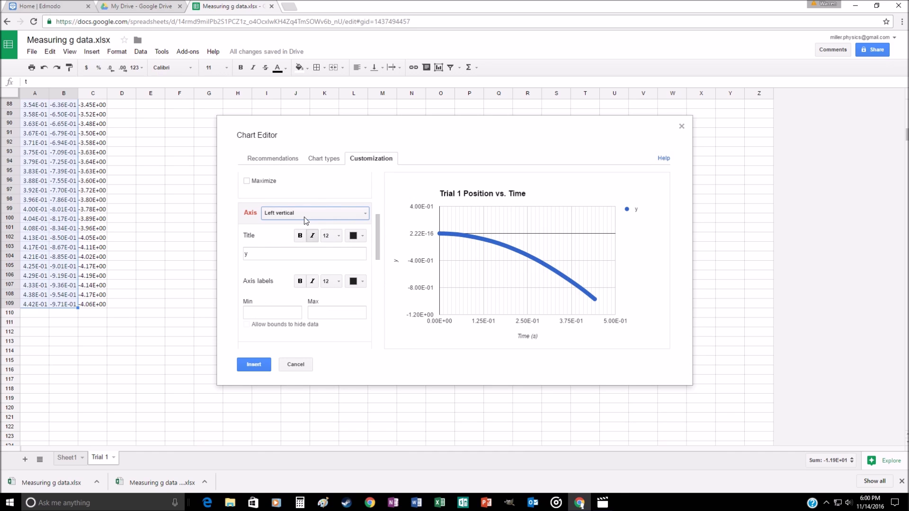
{"action": "left_click", "coordinate": [277, 252]}
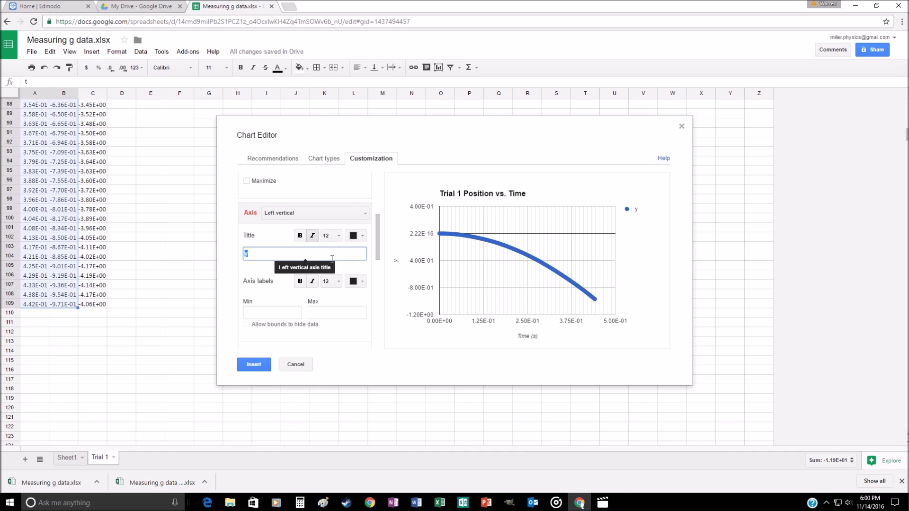
{"action": "type", "text": "P"}
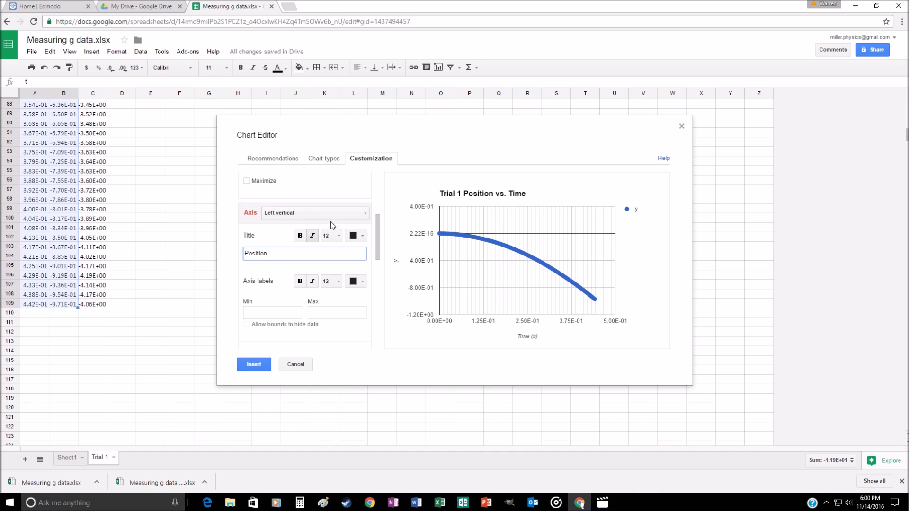
{"action": "type", "text": "osition"}
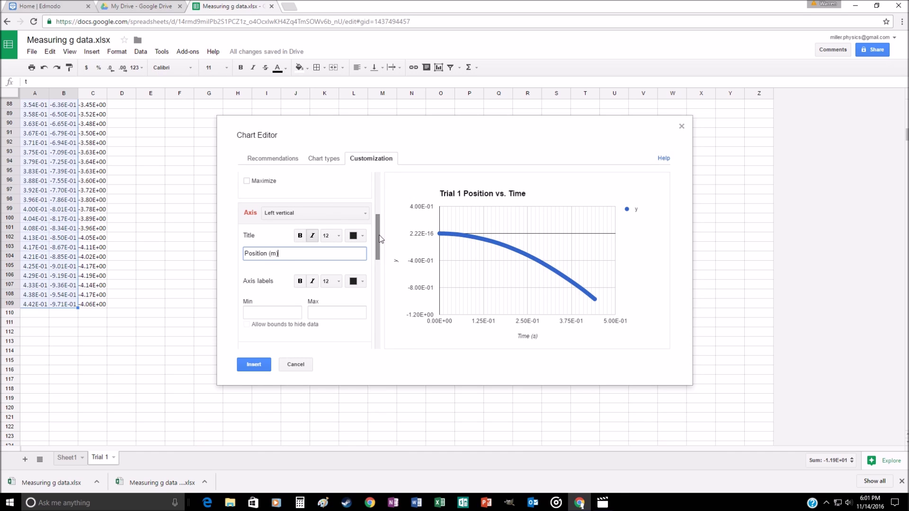
{"action": "scroll", "coordinate": [381, 239], "scroll_direction": "down", "scroll_amount": 4}
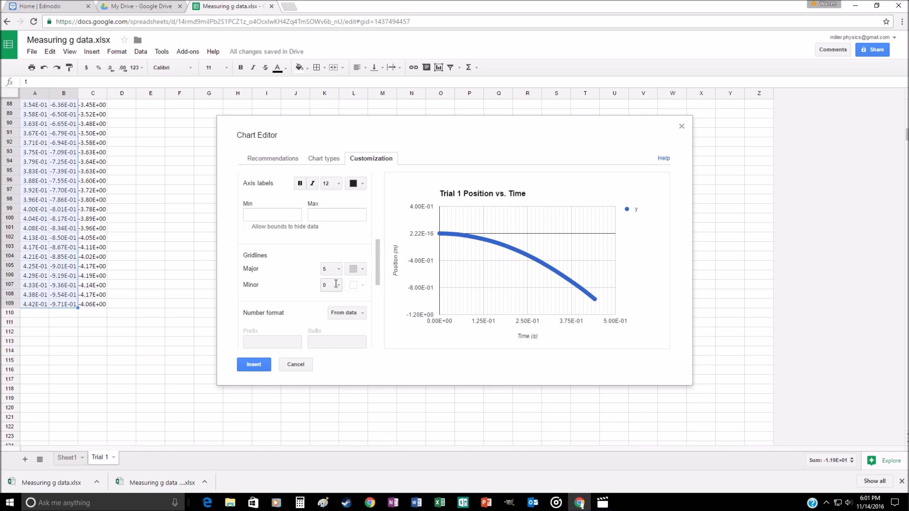
{"action": "left_click", "coordinate": [336, 284]}
{"action": "left_click", "coordinate": [344, 375]}
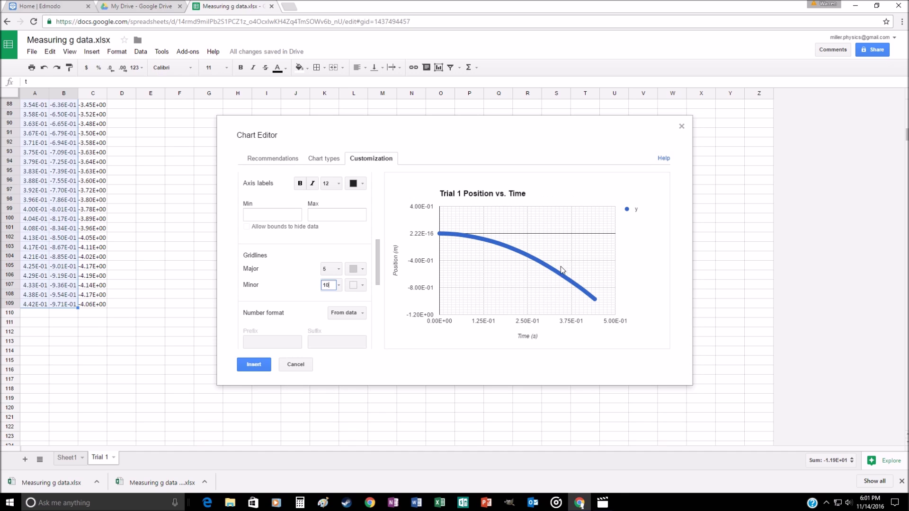
Step: Insert the Position vs. Time chart and move it to the right of the data columns
{"action": "left_click", "coordinate": [253, 365]}
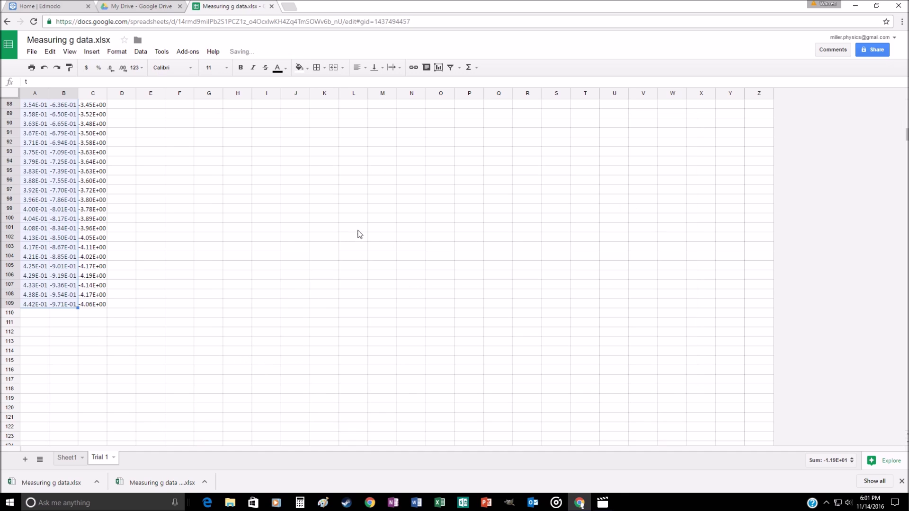
{"action": "scroll", "coordinate": [278, 272], "scroll_direction": "up", "scroll_amount": 20}
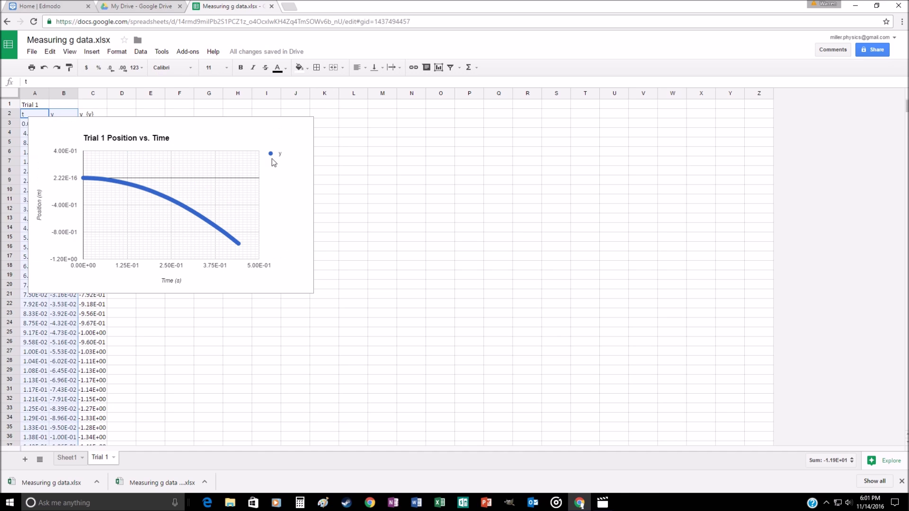
{"action": "left_click", "coordinate": [300, 144]}
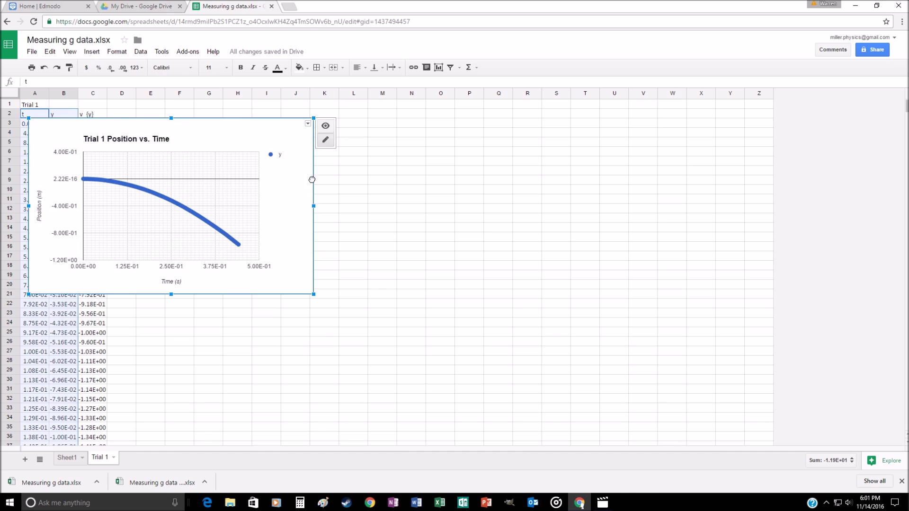
{"action": "left_click_drag", "start_coordinate": [299, 187], "coordinate": [394, 180]}
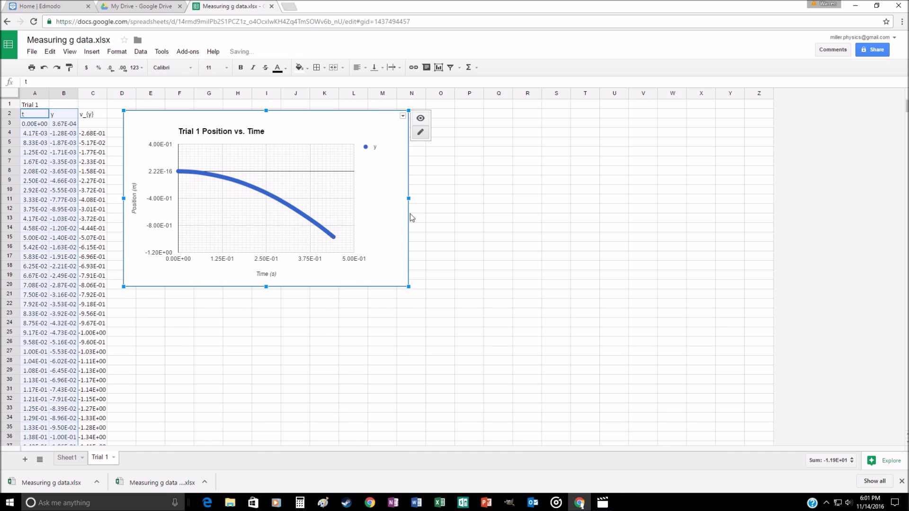
{"action": "right_click", "coordinate": [386, 156]}
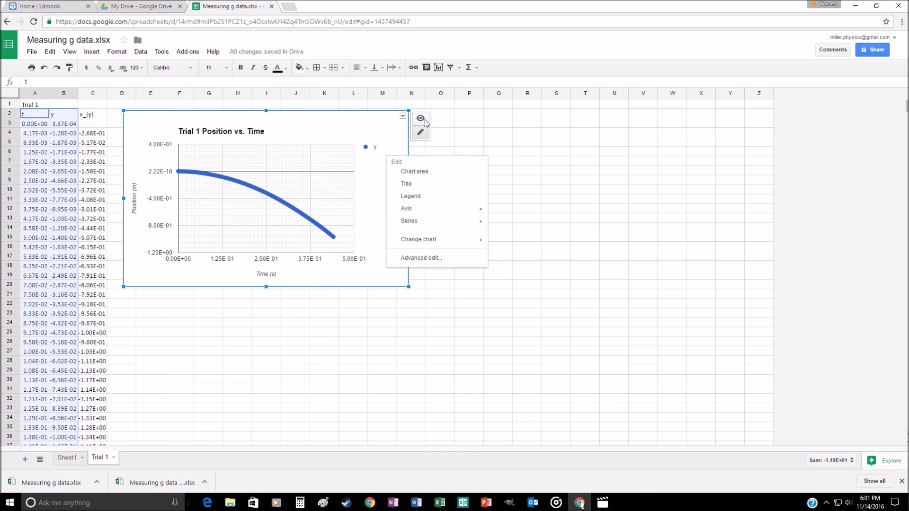
{"action": "left_click", "coordinate": [371, 204]}
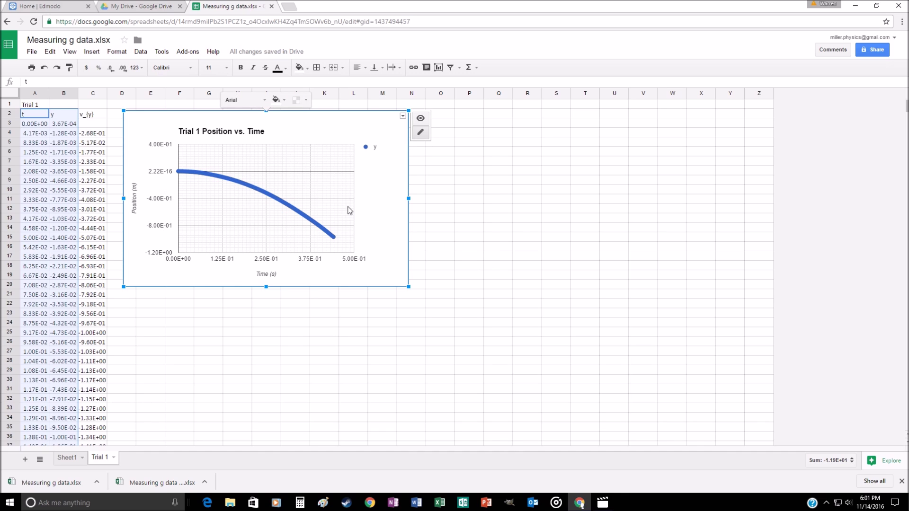
{"action": "left_click", "coordinate": [497, 237]}
{"action": "left_click", "coordinate": [371, 189]}
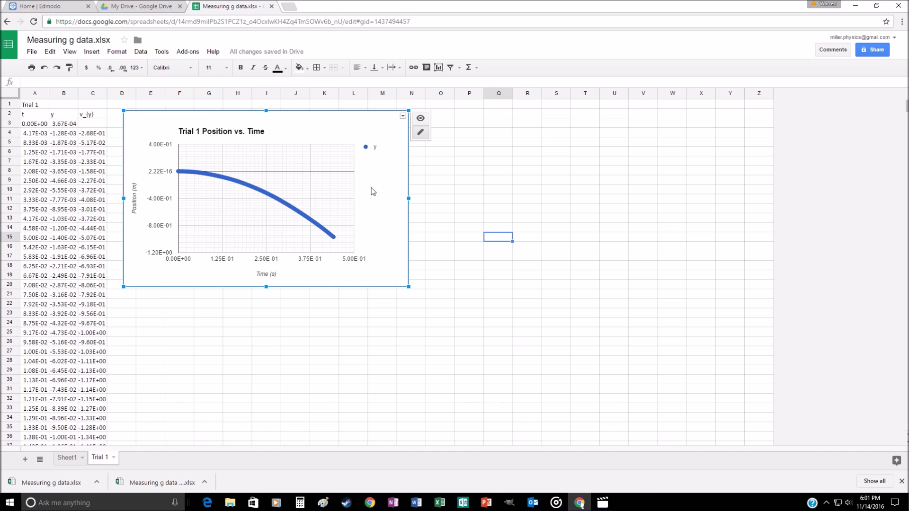
{"action": "left_click_drag", "start_coordinate": [369, 183], "coordinate": [644, 183]}
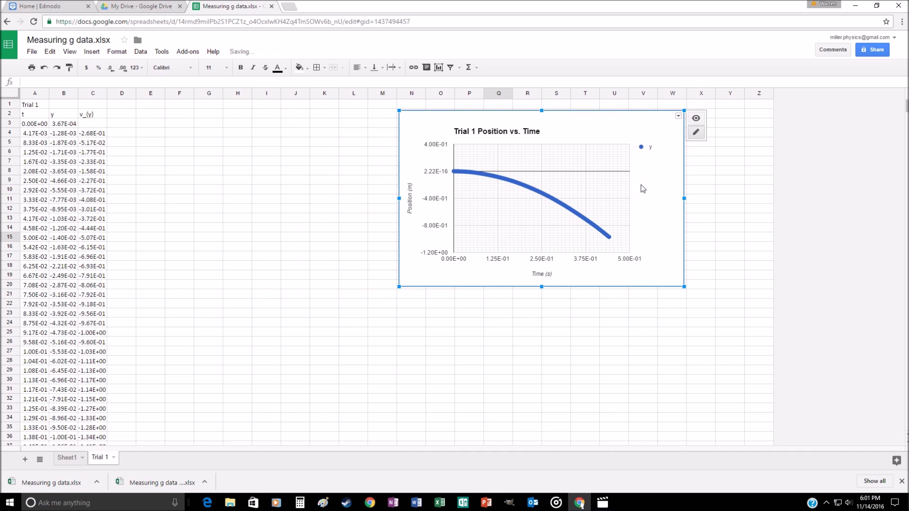
{"action": "left_click", "coordinate": [264, 201]}
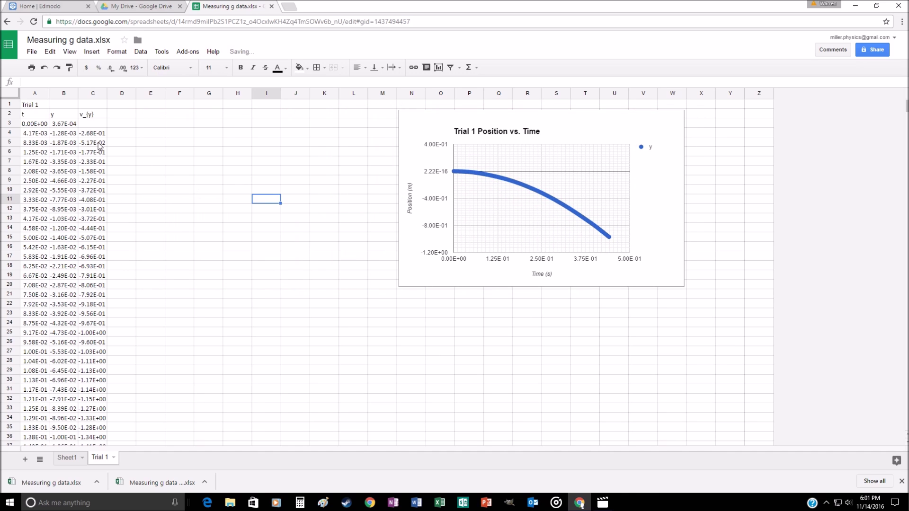
Step: Select the v_{y} values in column C starting from C2
{"action": "left_click", "coordinate": [66, 116]}
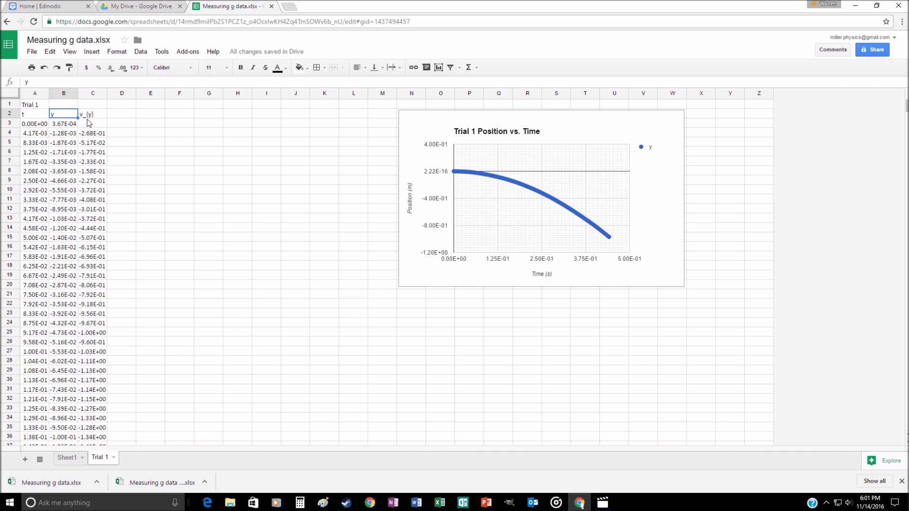
{"action": "left_click_drag", "start_coordinate": [88, 114], "coordinate": [100, 167]}
{"action": "scroll", "coordinate": [150, 203], "scroll_direction": "up", "scroll_amount": 20}
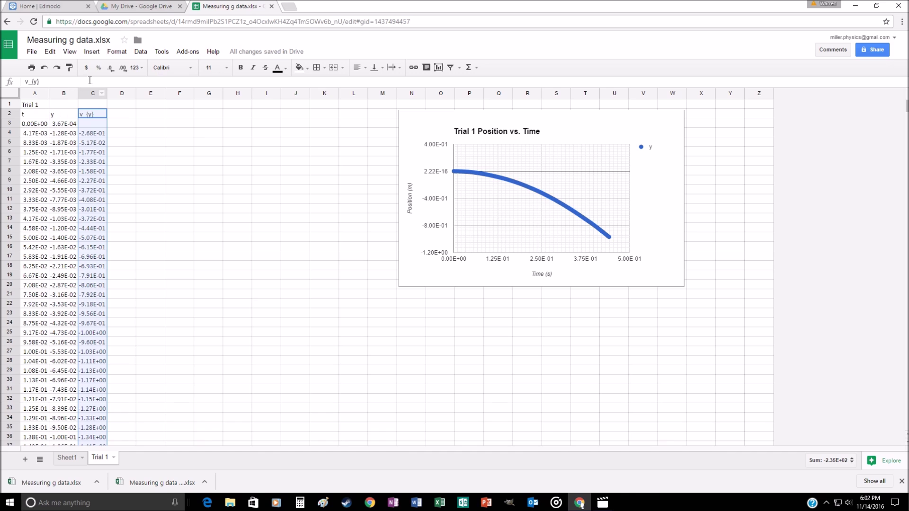
Step: Insert an empty column left of v_{y}, shifting the velocities into column D
{"action": "left_click", "coordinate": [93, 96]}
{"action": "right_click", "coordinate": [94, 96]}
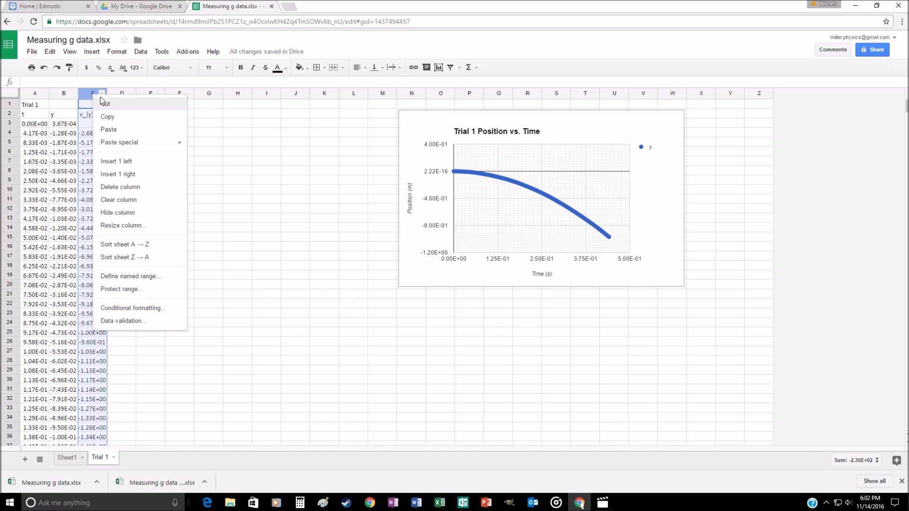
{"action": "left_click", "coordinate": [129, 161]}
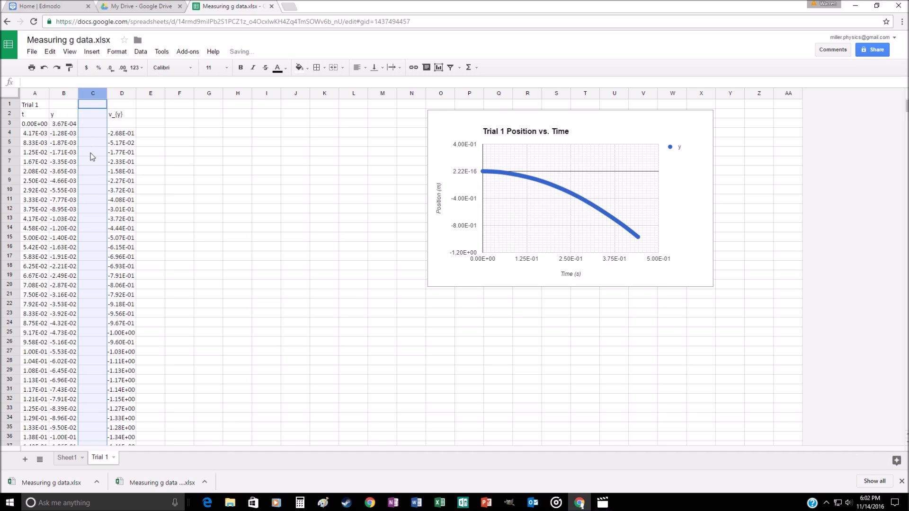
{"action": "left_click", "coordinate": [93, 122]}
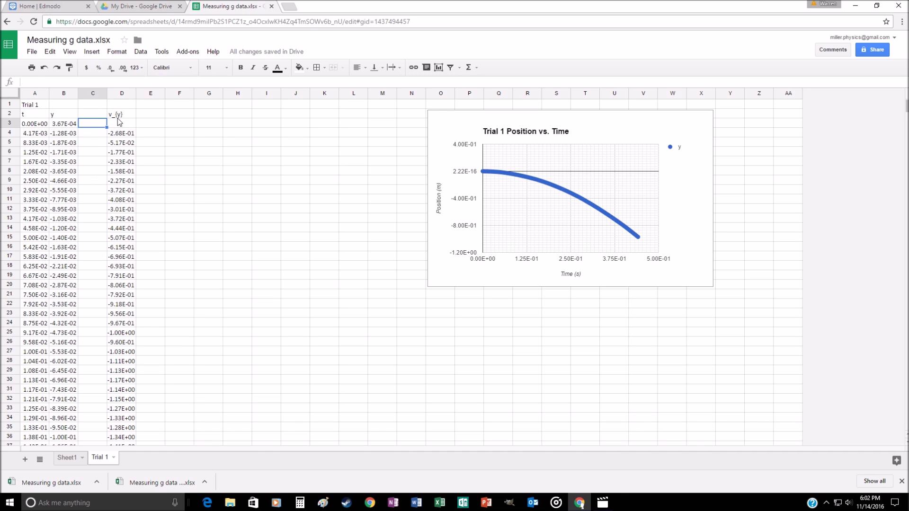
{"action": "left_click", "coordinate": [118, 115]}
{"action": "left_click", "coordinate": [60, 117]}
{"action": "left_click", "coordinate": [115, 116]}
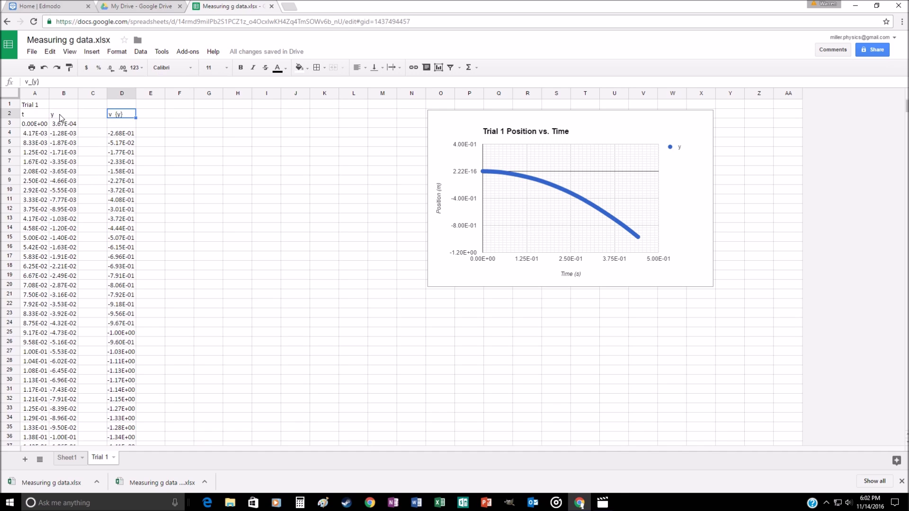
{"action": "left_click", "coordinate": [60, 117]}
{"action": "left_click", "coordinate": [110, 115]}
Step: Copy the t values from column A into the new column C starting at C2
{"action": "left_click_drag", "start_coordinate": [35, 117], "coordinate": [38, 157]}
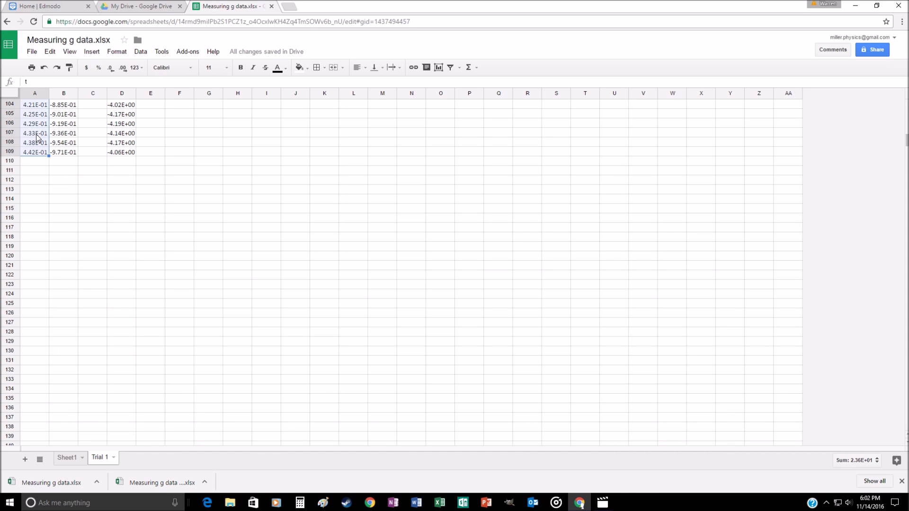
{"action": "right_click", "coordinate": [38, 137]}
{"action": "left_click", "coordinate": [69, 156]}
{"action": "scroll", "coordinate": [115, 181], "scroll_direction": "up", "scroll_amount": 6}
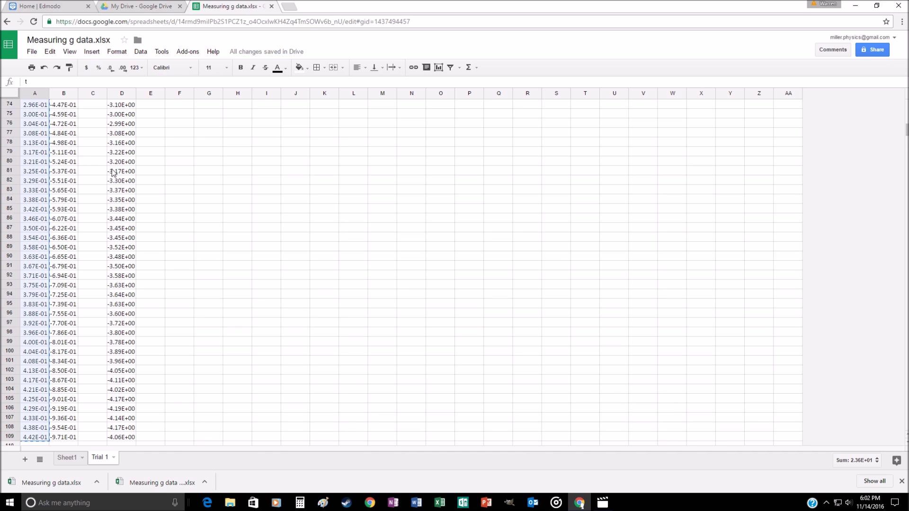
{"action": "scroll", "coordinate": [115, 175], "scroll_direction": "up", "scroll_amount": 15}
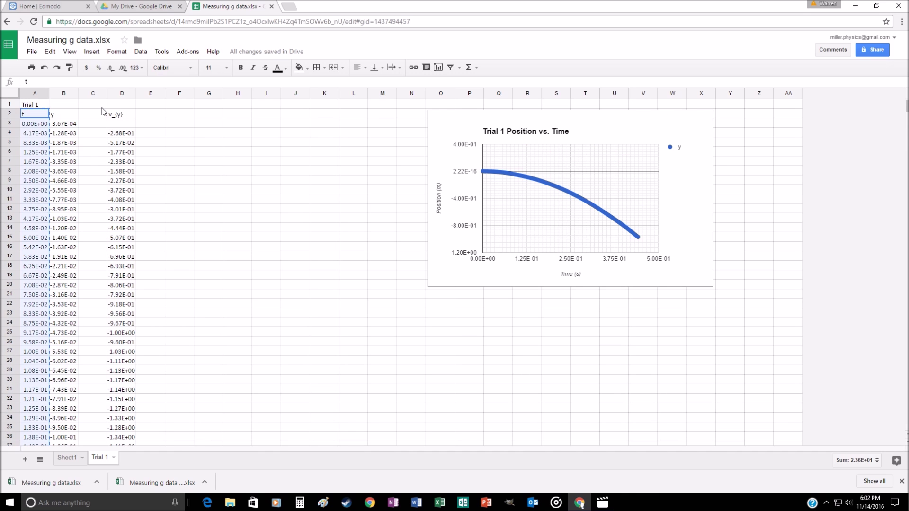
{"action": "left_click", "coordinate": [103, 112]}
{"action": "right_click", "coordinate": [97, 115]}
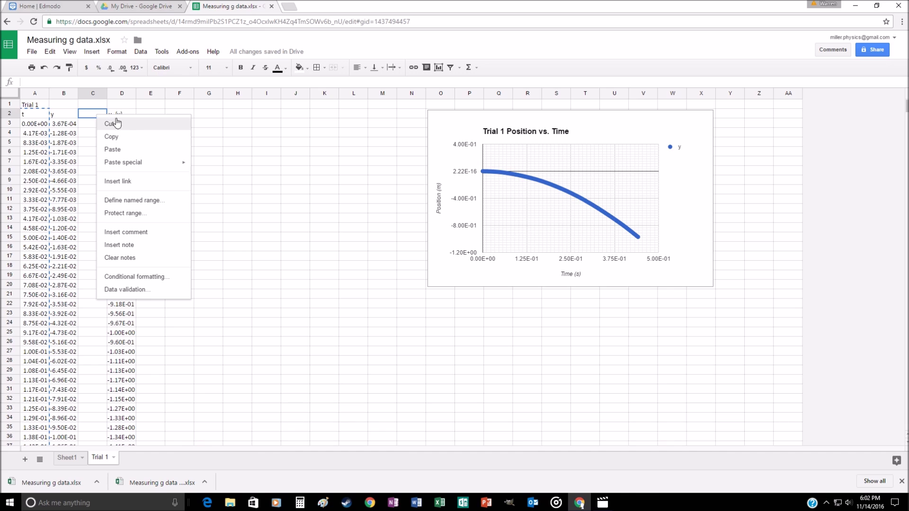
{"action": "left_click", "coordinate": [126, 148]}
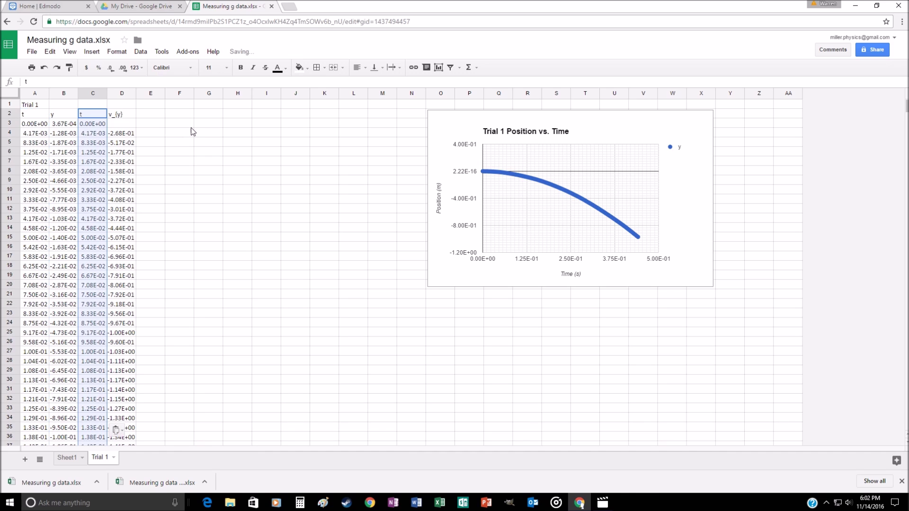
{"action": "left_click", "coordinate": [132, 125]}
{"action": "left_click", "coordinate": [97, 125]}
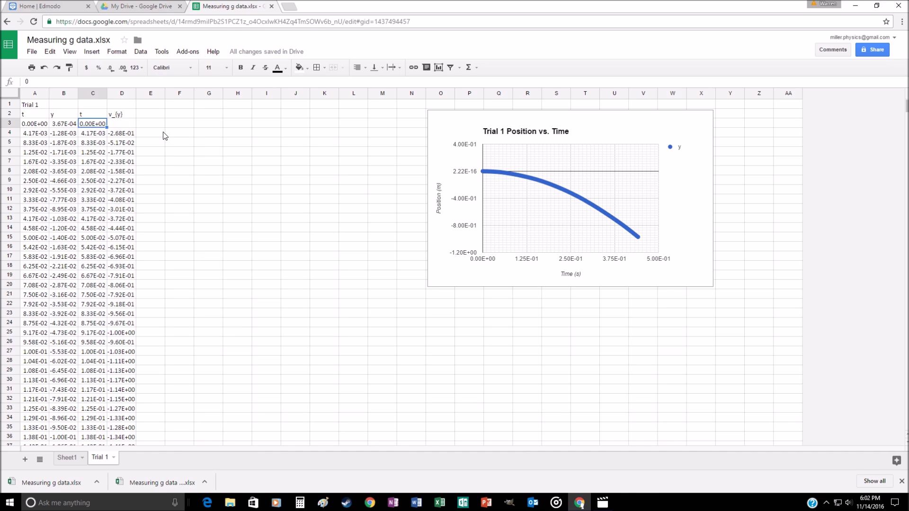
{"action": "left_click", "coordinate": [94, 117]}
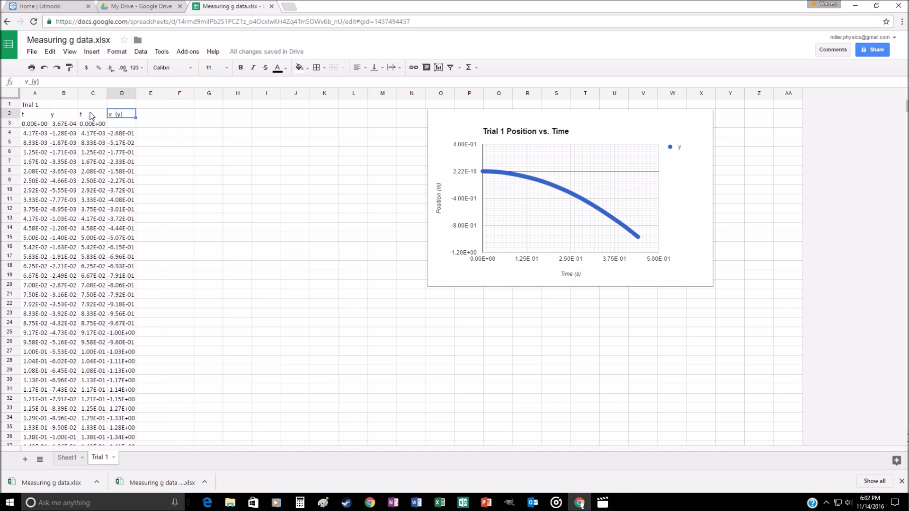
Step: Select the time and velocity data in C2:D109
{"action": "left_click_drag", "start_coordinate": [92, 117], "coordinate": [126, 207]}
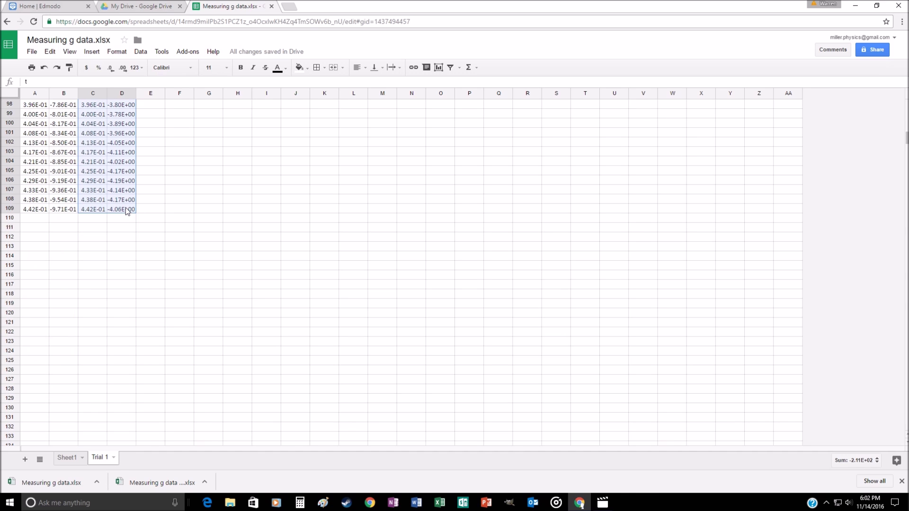
{"action": "scroll", "coordinate": [275, 243], "scroll_direction": "up", "scroll_amount": 3}
{"action": "scroll", "coordinate": [275, 242], "scroll_direction": "up", "scroll_amount": 20}
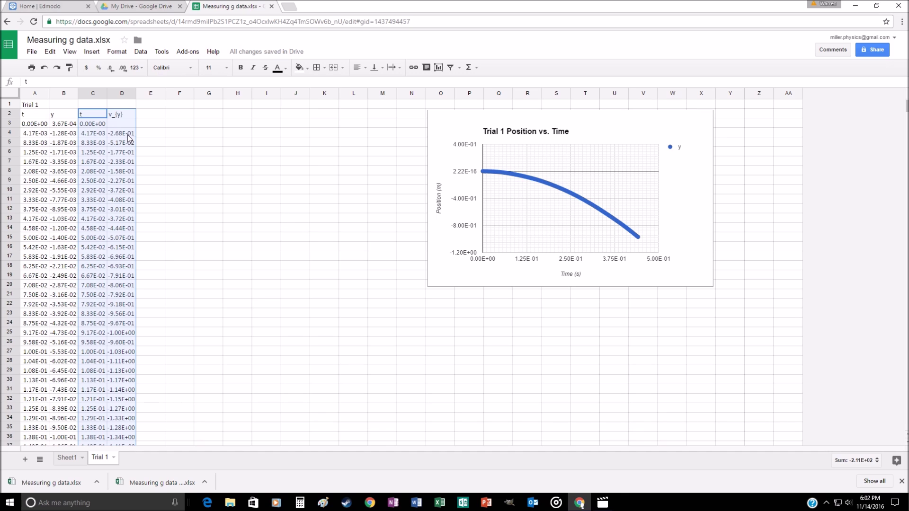
{"action": "left_click", "coordinate": [97, 53]}
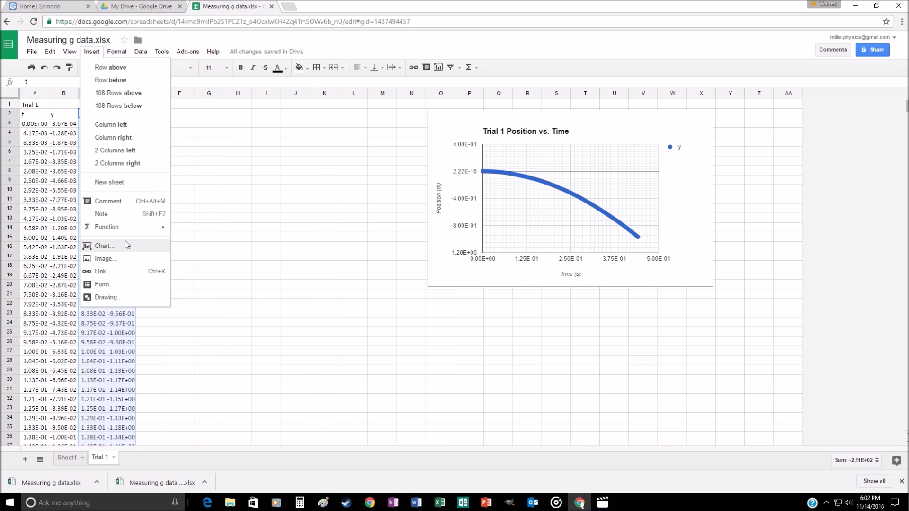
Step: Insert a chart from the v_y and time columns C:D and make it a Scatter chart
{"action": "left_click", "coordinate": [124, 246]}
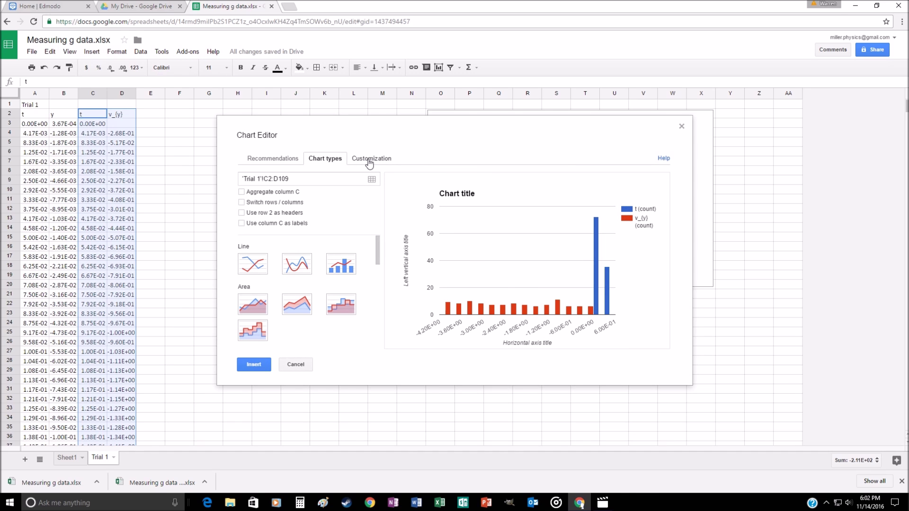
{"action": "scroll", "coordinate": [318, 291], "scroll_direction": "down", "scroll_amount": 5}
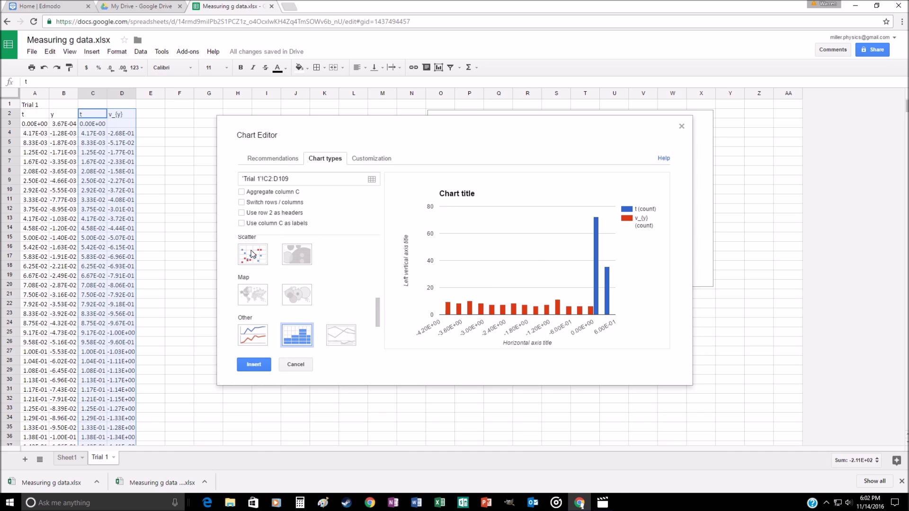
{"action": "left_click", "coordinate": [252, 254]}
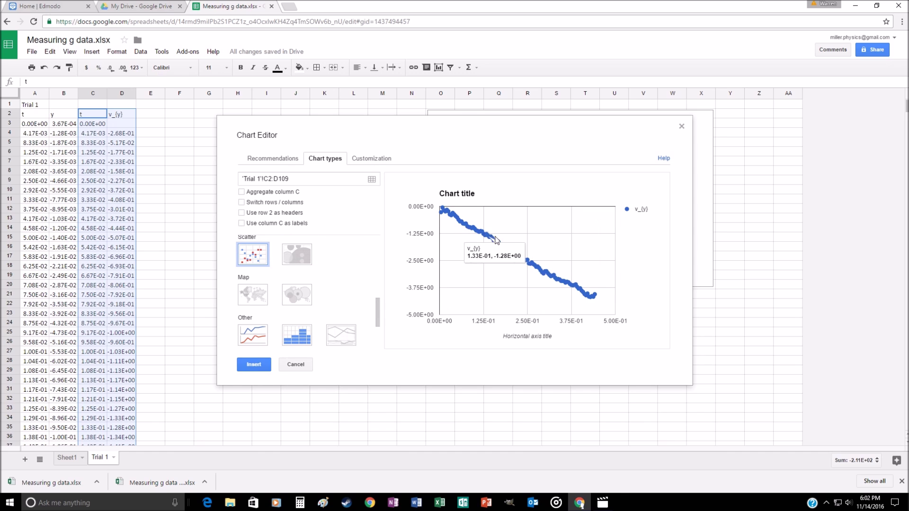
{"action": "mouse_move", "coordinate": [524, 261]}
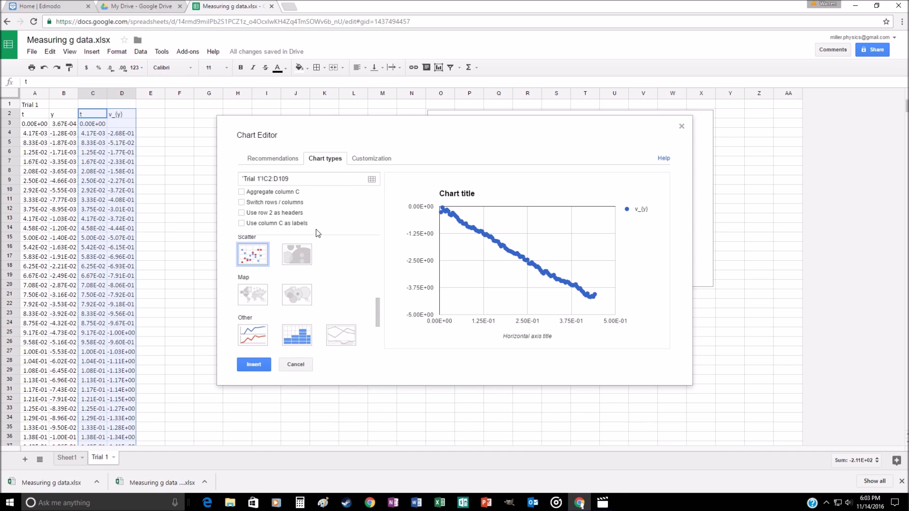
{"action": "scroll", "coordinate": [324, 318], "scroll_direction": "up", "scroll_amount": 5}
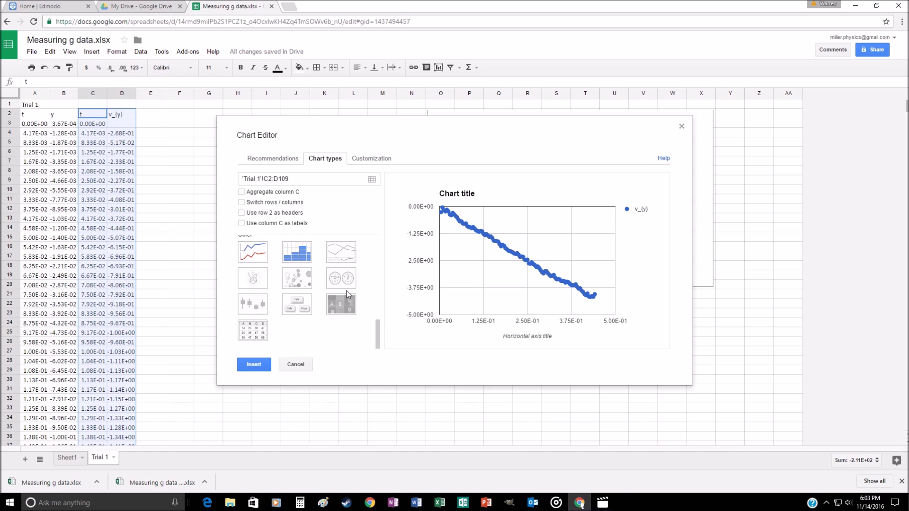
Step: Title the chart 'Trial 1 Velocity vs. Time' and the horizontal axis 'Time (s)'
{"action": "left_click", "coordinate": [368, 161]}
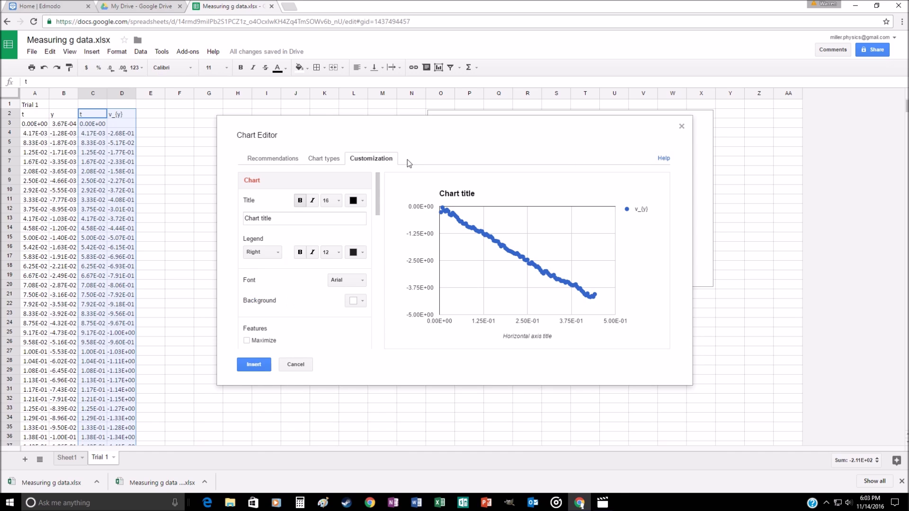
{"action": "left_click", "coordinate": [298, 220]}
{"action": "type", "text": "Trial 1 Velocity vs"}
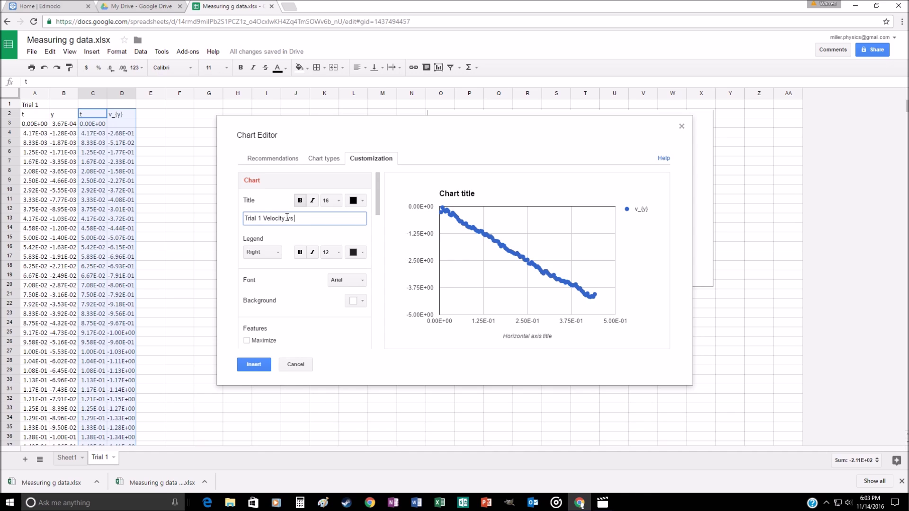
{"action": "type", "text": ". Time"}
{"action": "scroll", "coordinate": [322, 287], "scroll_direction": "down", "scroll_amount": 2}
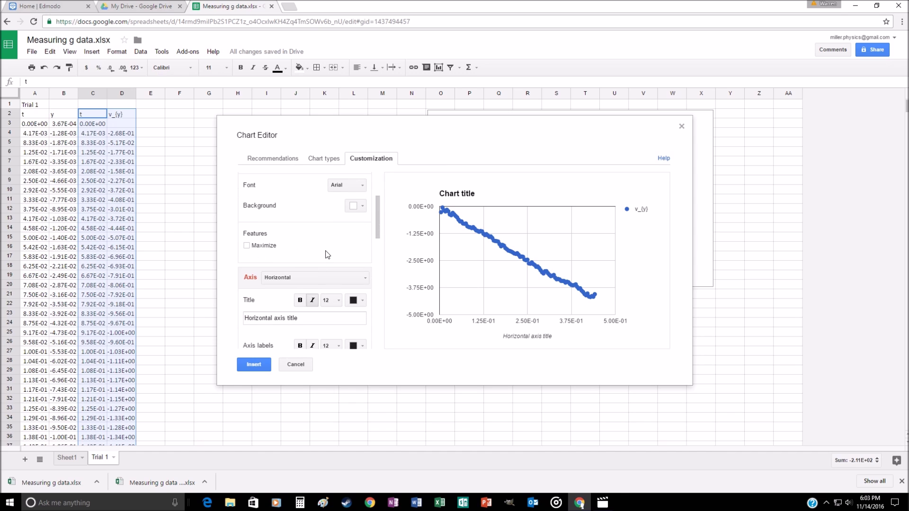
{"action": "scroll", "coordinate": [326, 255], "scroll_direction": "down", "scroll_amount": 2}
{"action": "left_click", "coordinate": [318, 223]}
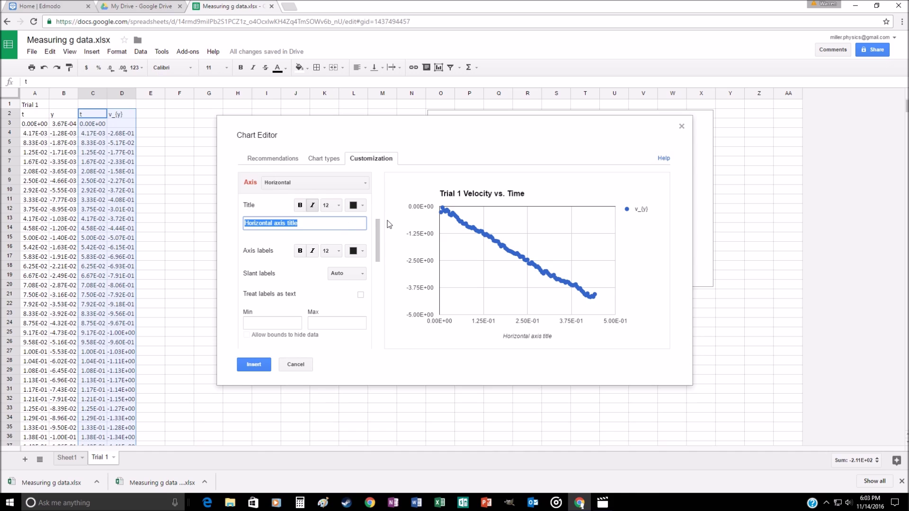
{"action": "type", "text": "Time (s)"}
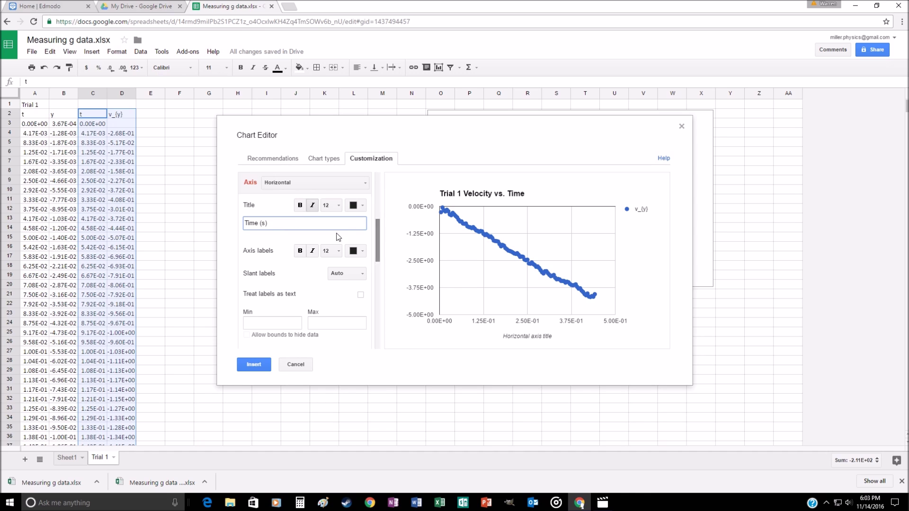
Step: Title the left vertical axis 'Velocity (m/s)'
{"action": "scroll", "coordinate": [293, 237], "scroll_direction": "down", "scroll_amount": 1}
{"action": "scroll", "coordinate": [318, 225], "scroll_direction": "up", "scroll_amount": 1}
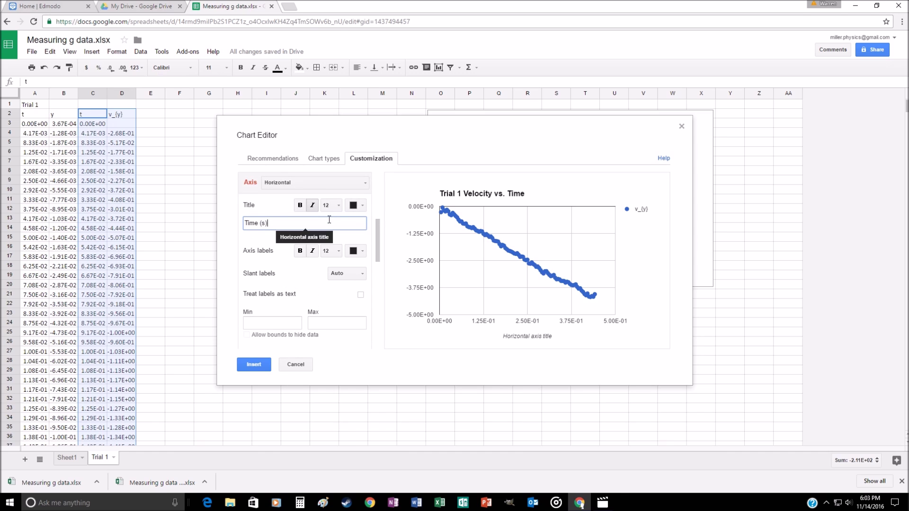
{"action": "left_click", "coordinate": [316, 184]}
{"action": "left_click", "coordinate": [318, 211]}
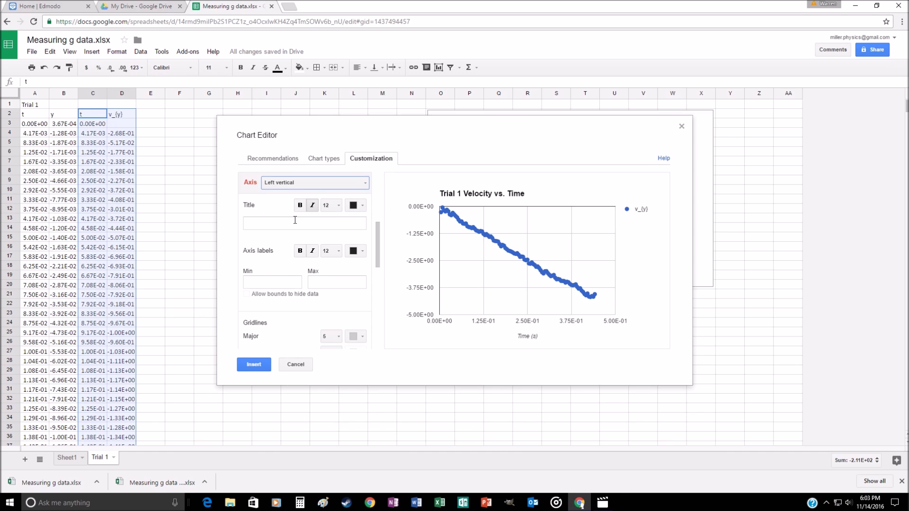
{"action": "left_click", "coordinate": [311, 221]}
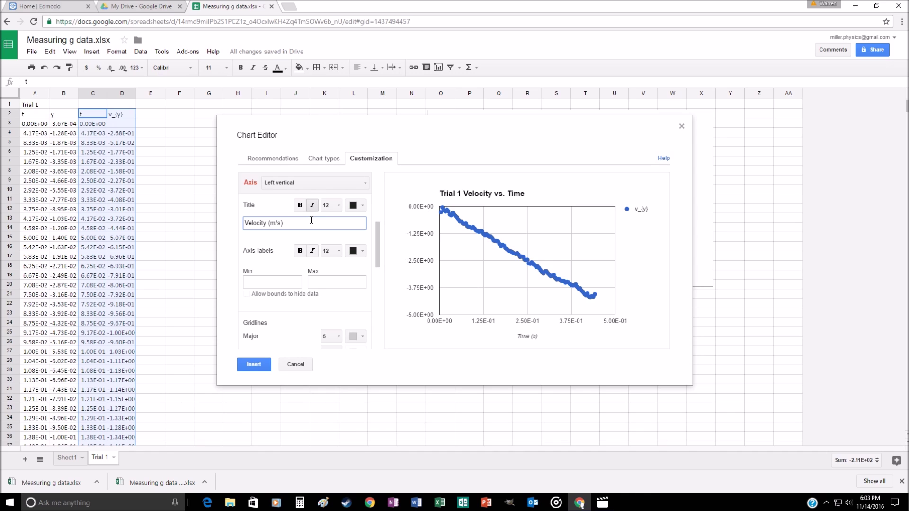
{"action": "scroll", "coordinate": [311, 220], "scroll_direction": "down", "scroll_amount": 2}
Step: Set 10 minor gridlines on both the vertical and horizontal axes
{"action": "left_click", "coordinate": [329, 257]}
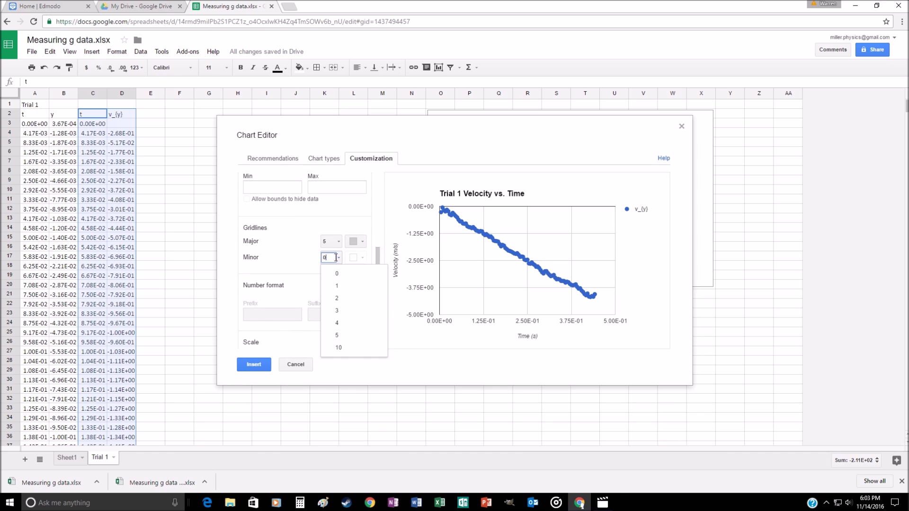
{"action": "left_click", "coordinate": [352, 347]}
{"action": "scroll", "coordinate": [330, 237], "scroll_direction": "up", "scroll_amount": 3}
{"action": "left_click", "coordinate": [337, 232]}
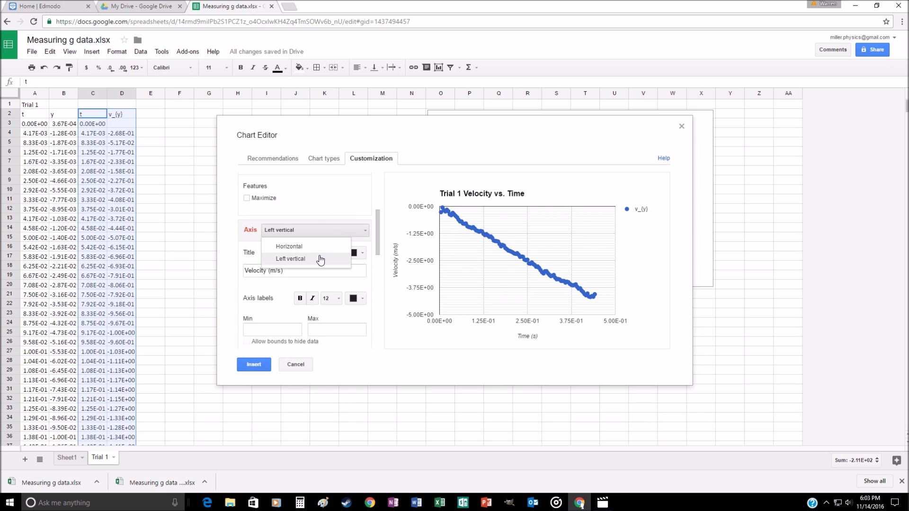
{"action": "left_click", "coordinate": [289, 246]}
{"action": "scroll", "coordinate": [331, 251], "scroll_direction": "down", "scroll_amount": 3}
{"action": "left_click", "coordinate": [339, 299]}
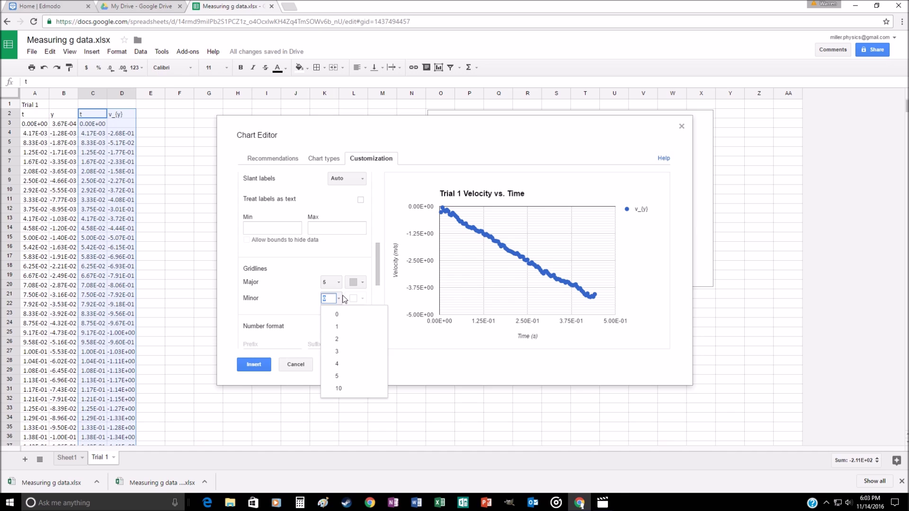
{"action": "left_click", "coordinate": [358, 389]}
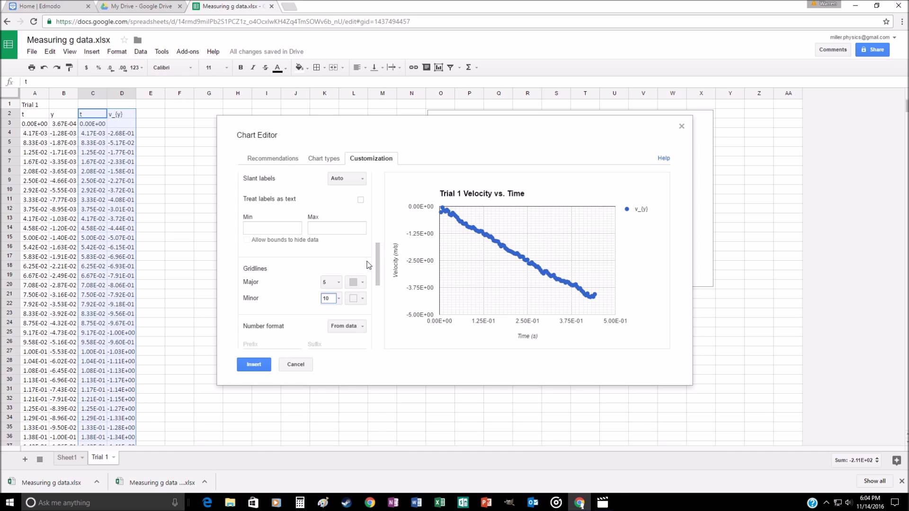
{"action": "scroll", "coordinate": [368, 258], "scroll_direction": "down", "scroll_amount": 5}
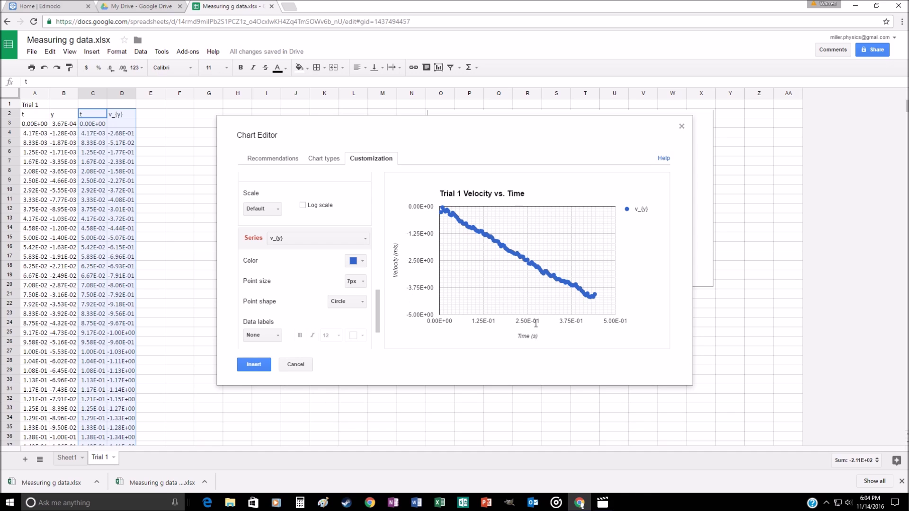
{"action": "mouse_move", "coordinate": [509, 253]}
{"action": "mouse_move", "coordinate": [445, 217]}
{"action": "scroll", "coordinate": [336, 280], "scroll_direction": "down", "scroll_amount": 1}
Step: Add a Linear trendline to the velocity series
{"action": "scroll", "coordinate": [335, 281], "scroll_direction": "down", "scroll_amount": 2}
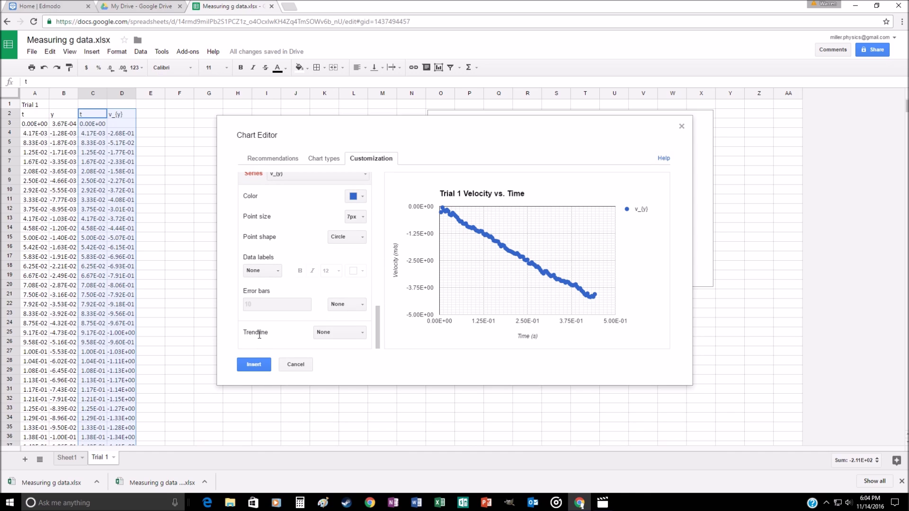
{"action": "left_click", "coordinate": [329, 334]}
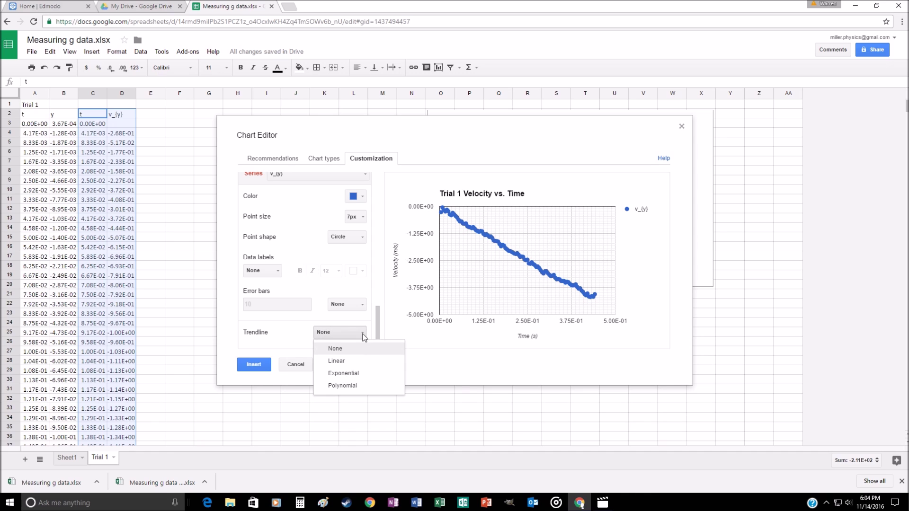
{"action": "left_click", "coordinate": [350, 364]}
{"action": "mouse_move", "coordinate": [614, 306]}
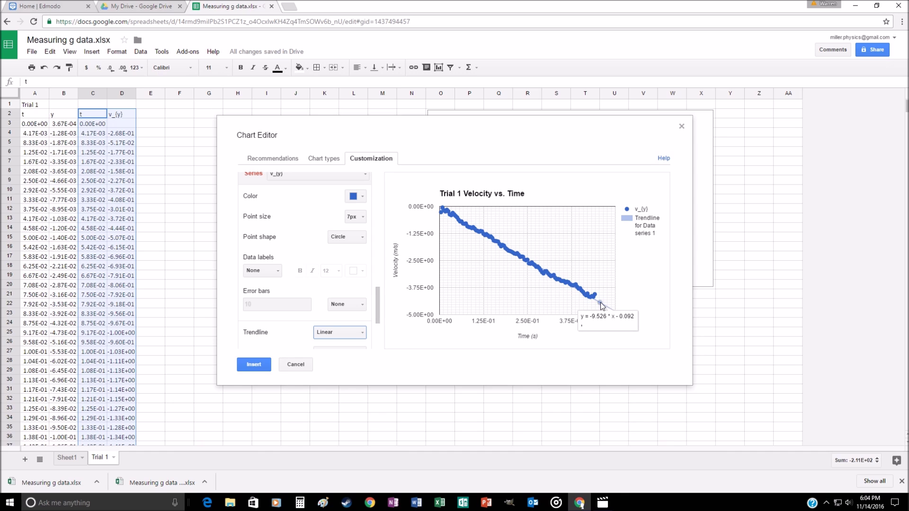
Step: Label the trendline with its equation, y = -9.526 * x - 0.092
{"action": "scroll", "coordinate": [337, 288], "scroll_direction": "down", "scroll_amount": 2}
{"action": "scroll", "coordinate": [336, 288], "scroll_direction": "down", "scroll_amount": 1}
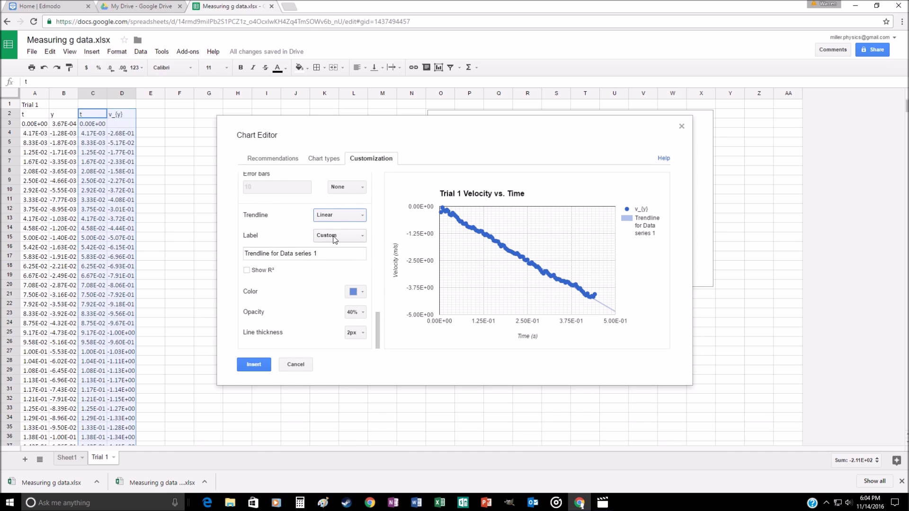
{"action": "left_click", "coordinate": [337, 238]}
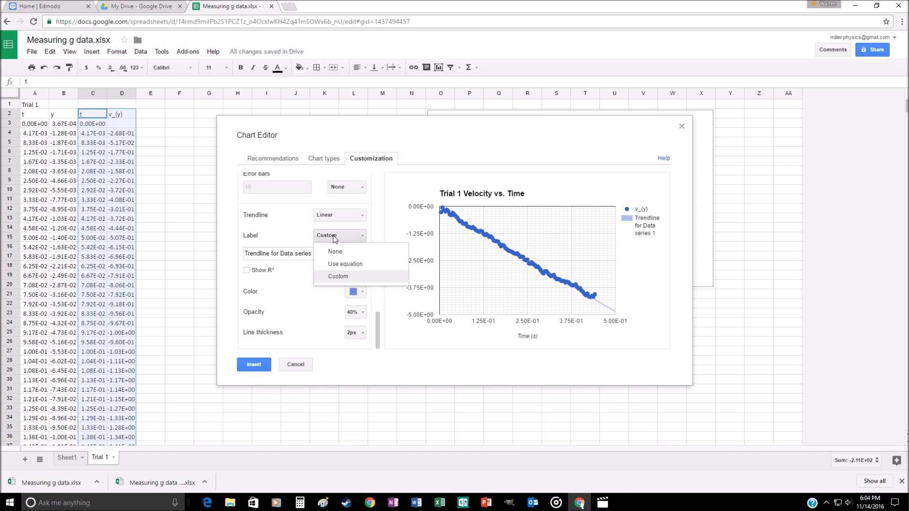
{"action": "left_click", "coordinate": [350, 267]}
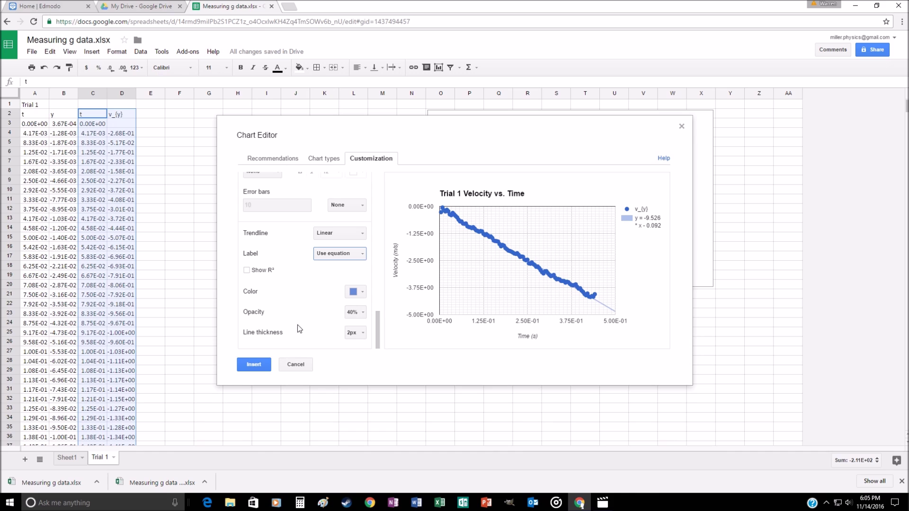
Step: Insert the velocity chart onto the sheet and move it beside the Position vs. Time chart
{"action": "left_click", "coordinate": [255, 364]}
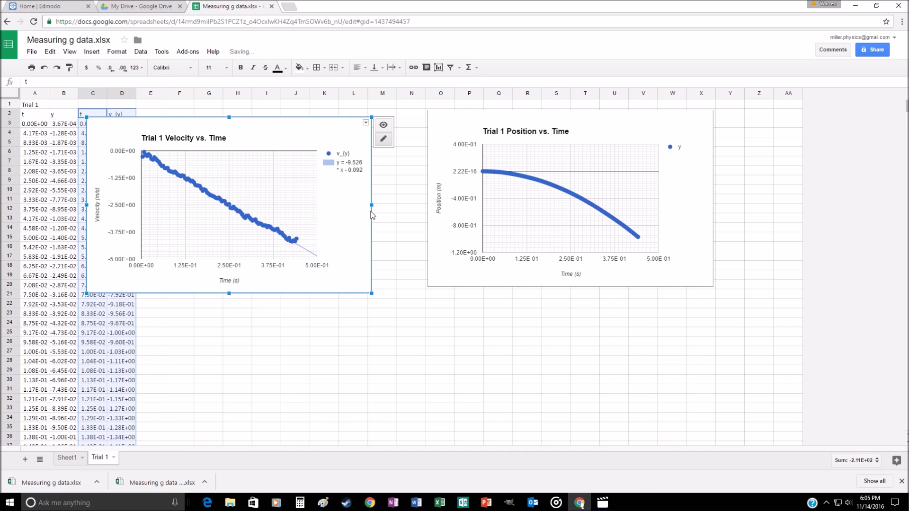
{"action": "left_click_drag", "start_coordinate": [354, 216], "coordinate": [406, 209]}
{"action": "left_click", "coordinate": [382, 323]}
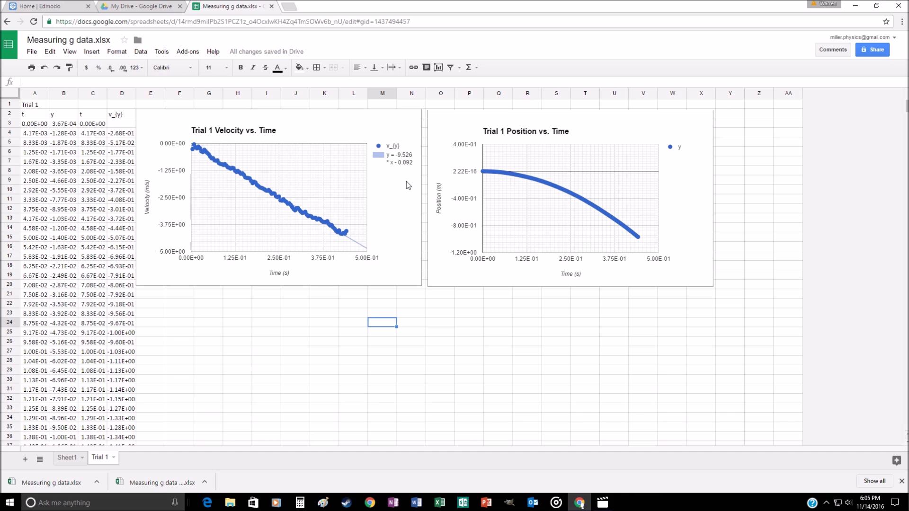
{"action": "left_click", "coordinate": [332, 315]}
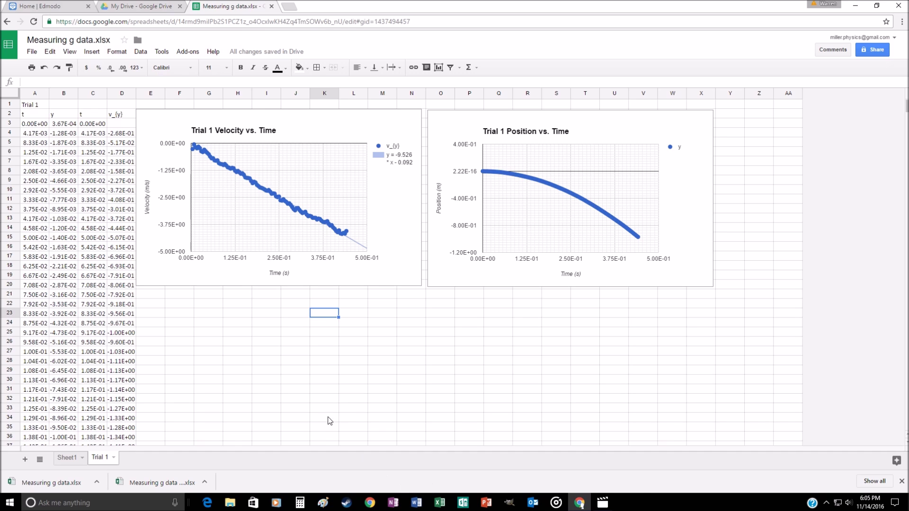
Step: Enter the predicted value 9.803 in K23 and a Predicted label in J23
{"action": "type", "text": "8"}
{"action": "type", "text": ".3"}
{"action": "type", "text": "8"}
{"action": "type", "text": "03"}
{"action": "key", "text": "Return"}
{"action": "left_click", "coordinate": [297, 313]}
{"action": "type", "text": "{Pr"}
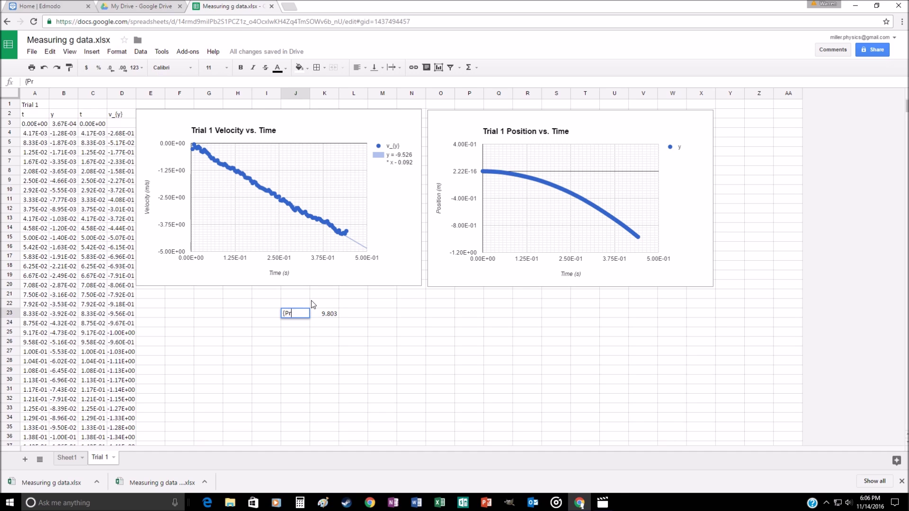
{"action": "type", "text": "edictri"}
{"action": "type", "text": "ed"}
{"action": "key", "text": "Return"}
Step: Enter the Measured label in J24 with the measured value 9.526 in K24
{"action": "type", "text": "Measured"}
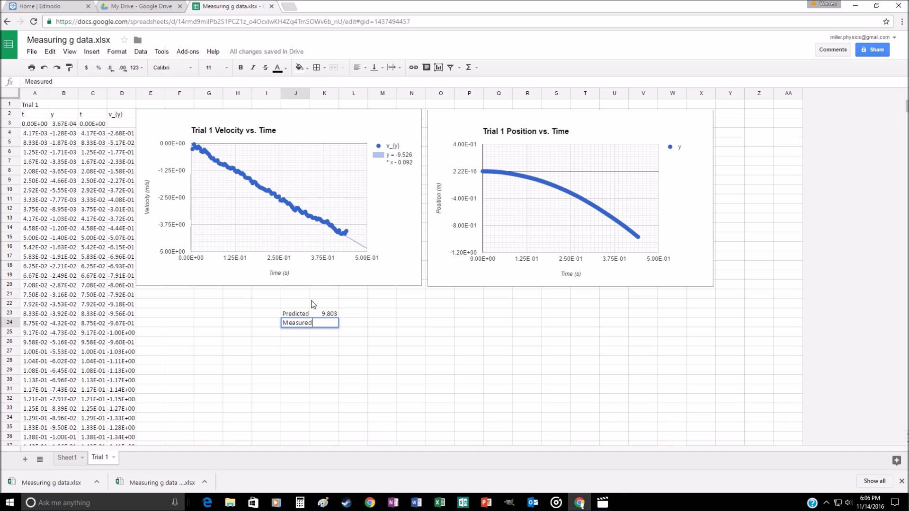
{"action": "key", "text": "Tab"}
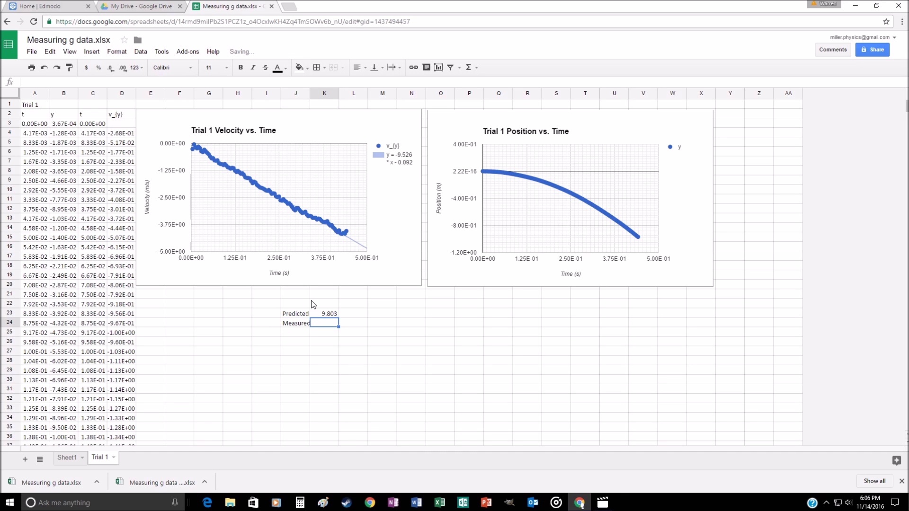
{"action": "type", "text": "9."}
{"action": "type", "text": "526"}
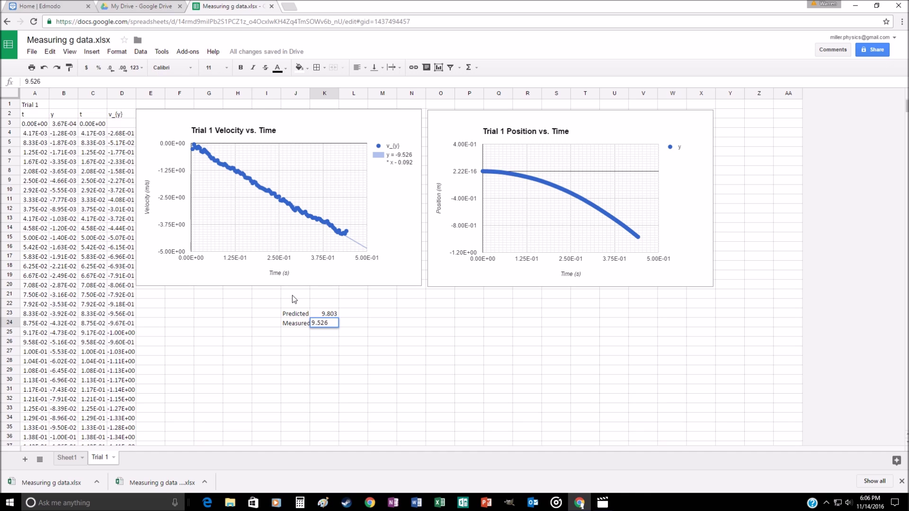
{"action": "key", "text": "Return"}
{"action": "key", "text": "Up"}
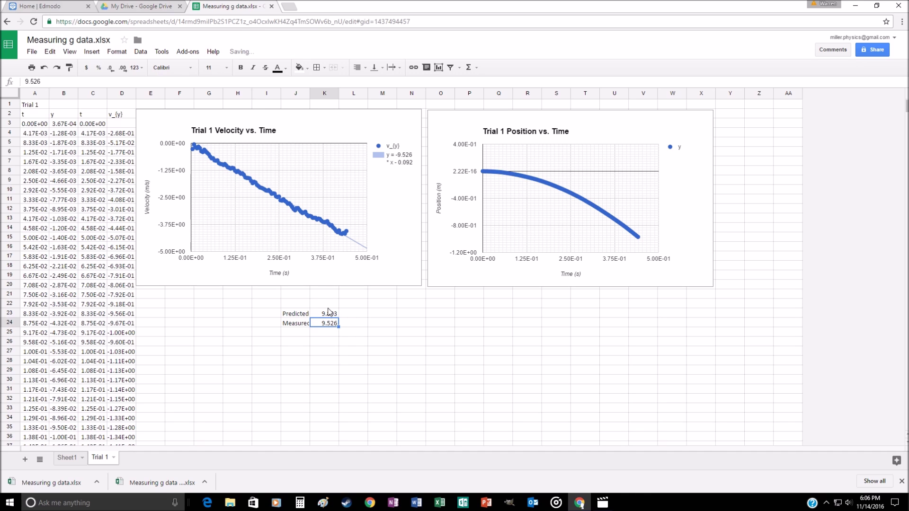
{"action": "left_click", "coordinate": [330, 314]}
{"action": "left_click", "coordinate": [334, 324]}
Step: Add a % label in cell M23
{"action": "left_click", "coordinate": [372, 314]}
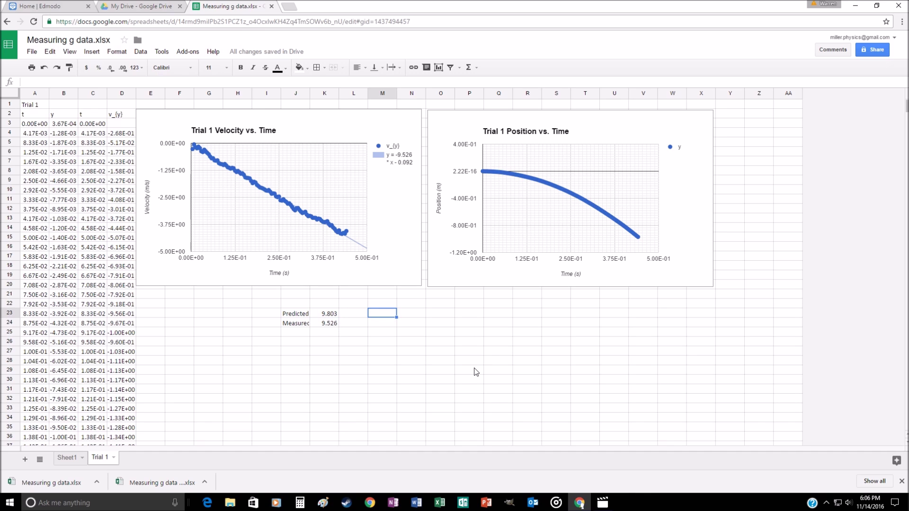
{"action": "type", "text": "%"}
{"action": "key", "text": "Return"}
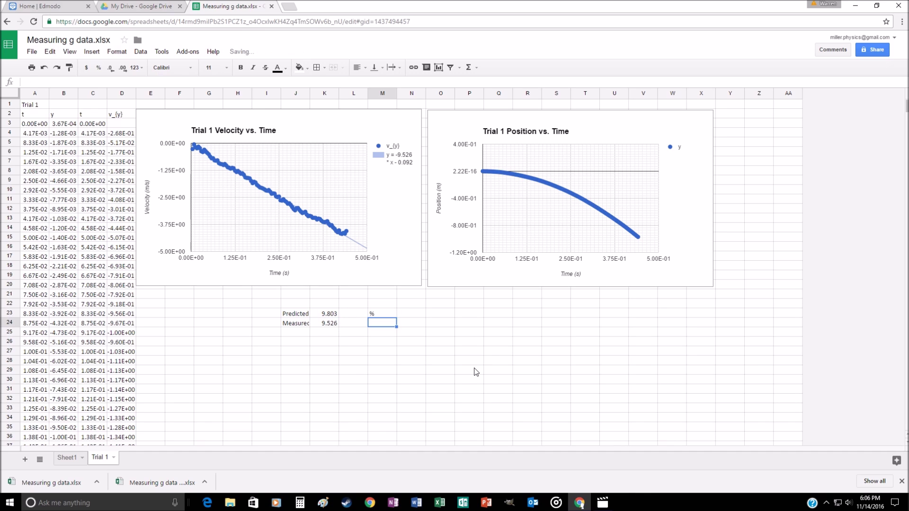
{"action": "key", "text": "Up"}
{"action": "key", "text": "Right"}
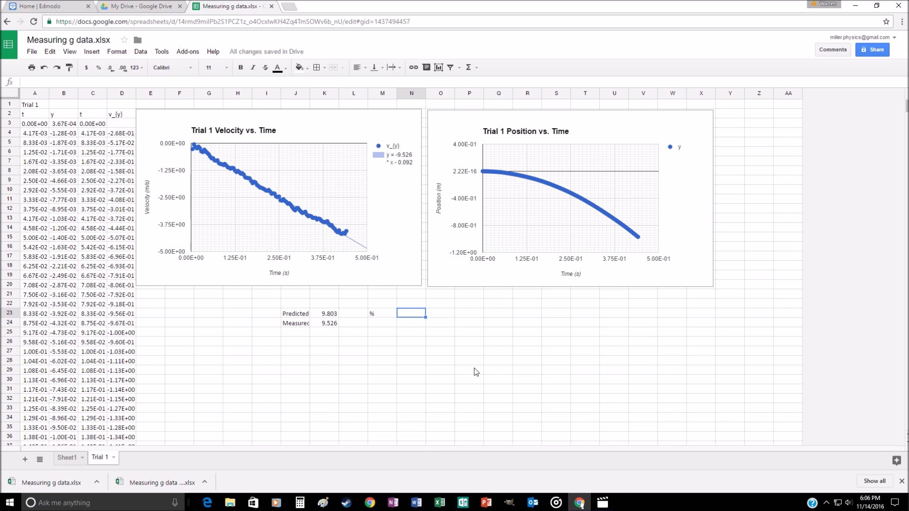
Step: Start the N23 formula as the ratio (K24-K23)/K23
{"action": "type", "text": "="}
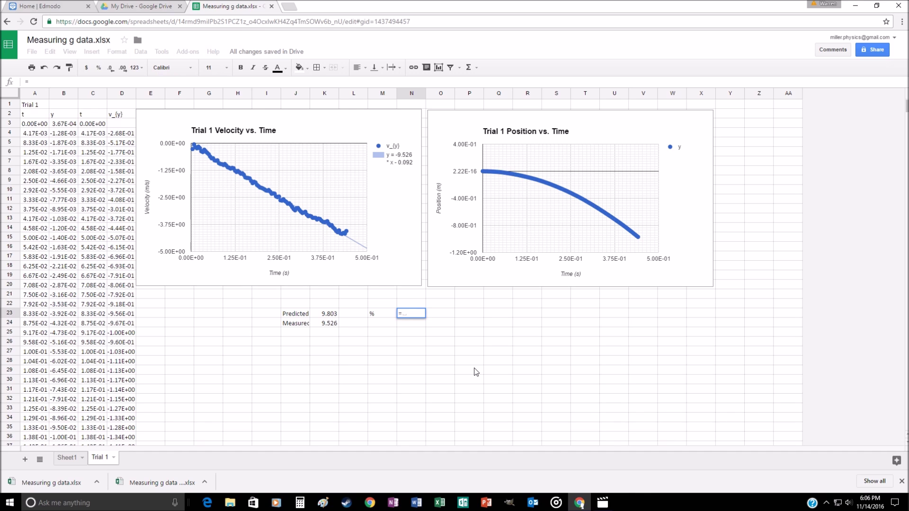
{"action": "left_click", "coordinate": [332, 327]}
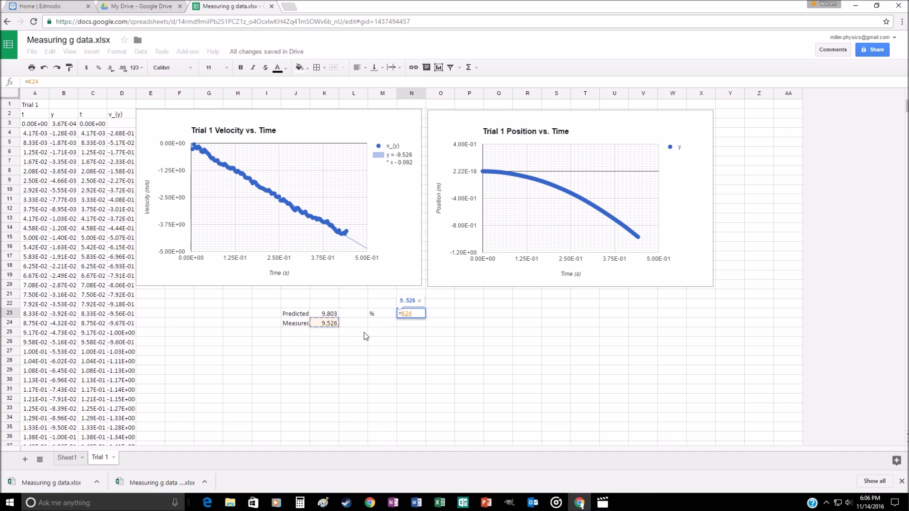
{"action": "type", "text": "-"}
{"action": "left_click", "coordinate": [332, 315]}
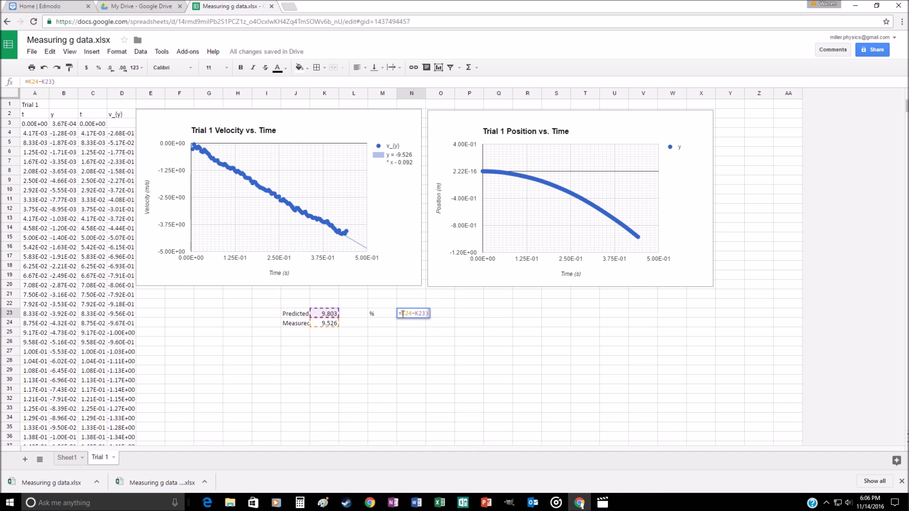
{"action": "type", "text": ")"}
{"action": "key", "text": "Home"}
{"action": "key", "text": "Right"}
{"action": "type", "text": "("}
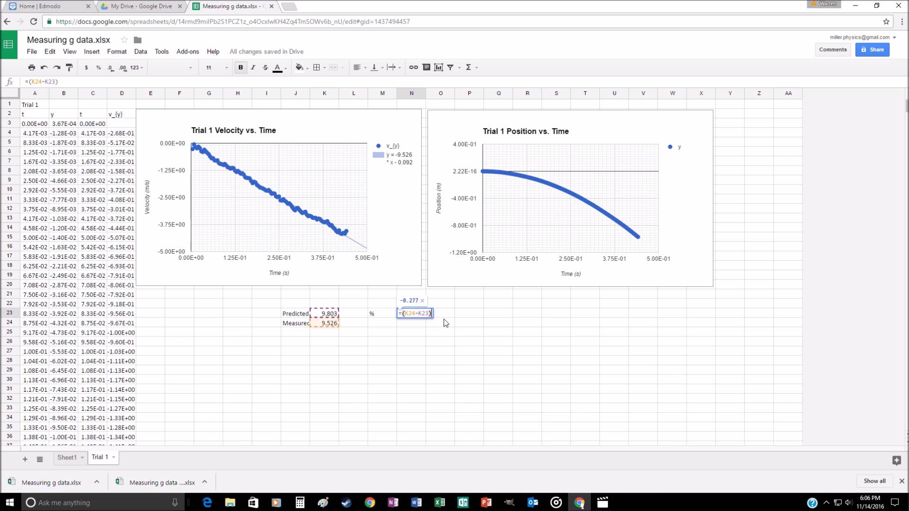
{"action": "key", "text": "End"}
{"action": "type", "text": "/"}
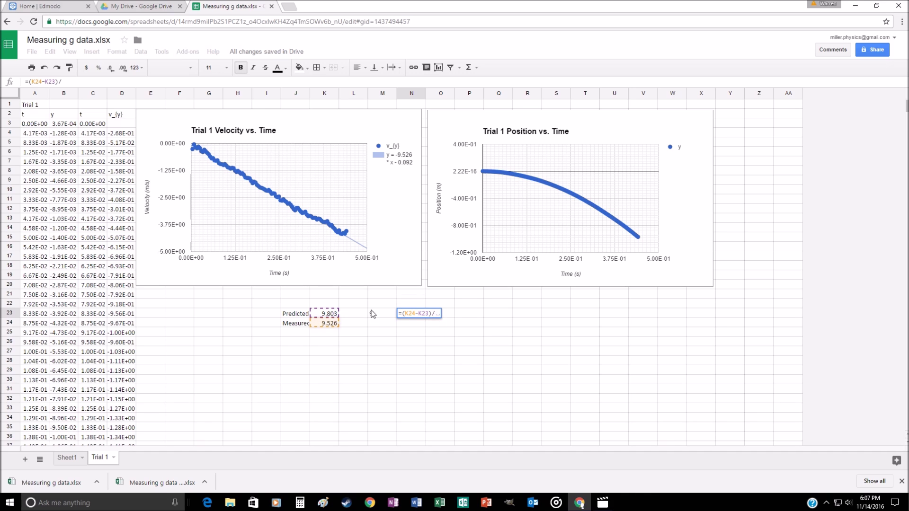
{"action": "left_click", "coordinate": [330, 314]}
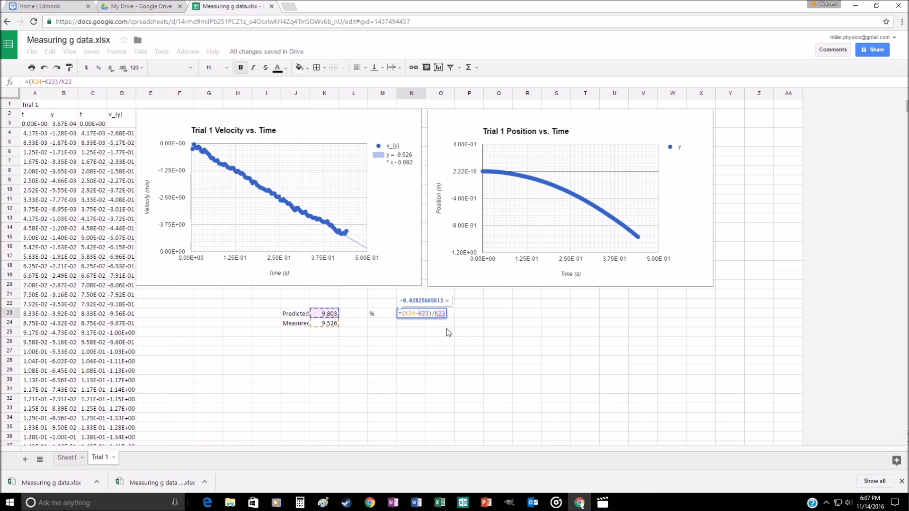
{"action": "type", "text": ")"}
Step: Complete N23 as =((K24-K23)/K23)*100, giving a percent error of -2.825665
{"action": "left_click", "coordinate": [402, 313]}
{"action": "type", "text": "("}
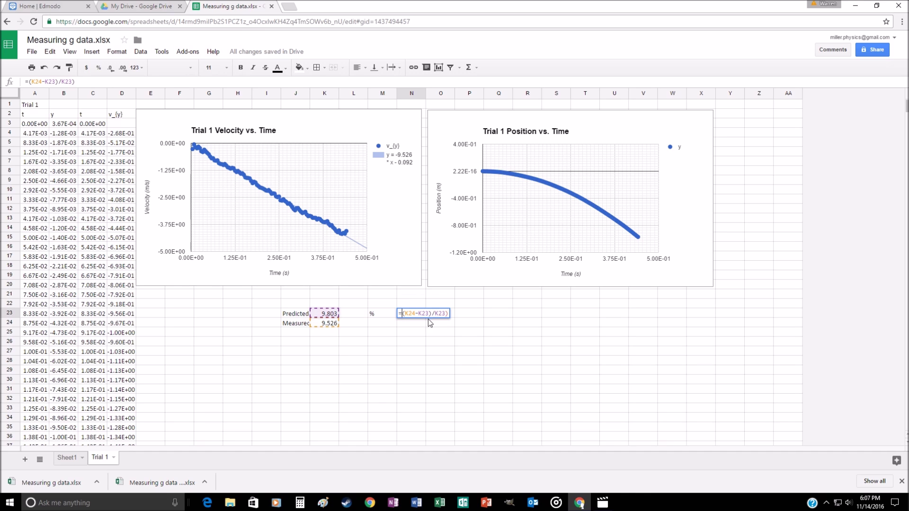
{"action": "key", "text": "End"}
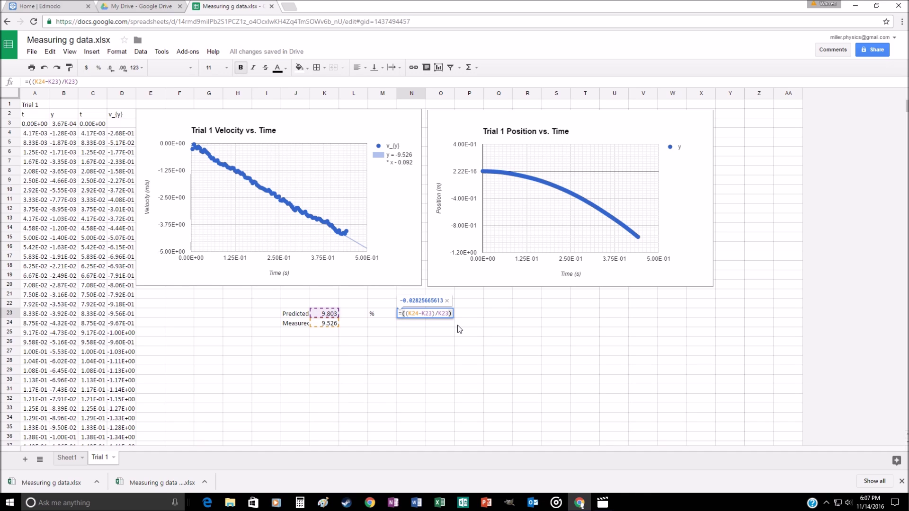
{"action": "type", "text": "*"}
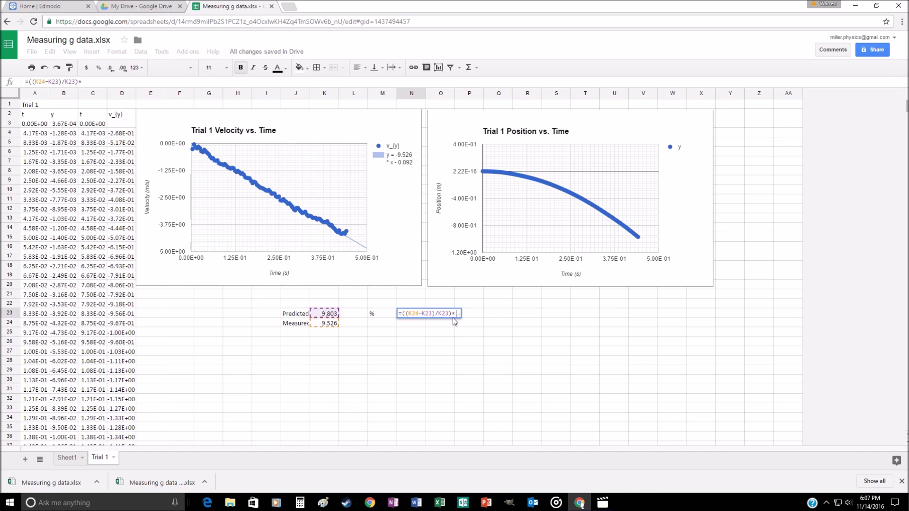
{"action": "type", "text": "100"}
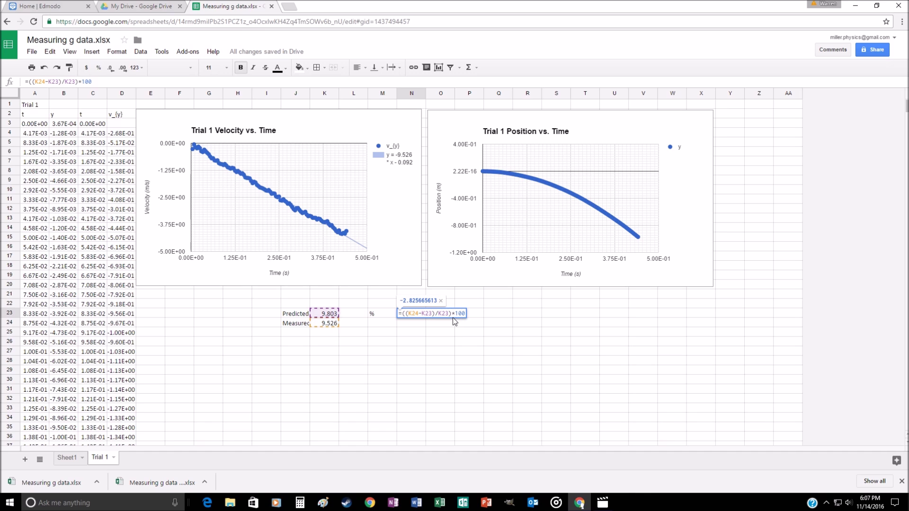
{"action": "key", "text": "Return"}
{"action": "left_click", "coordinate": [392, 314]}
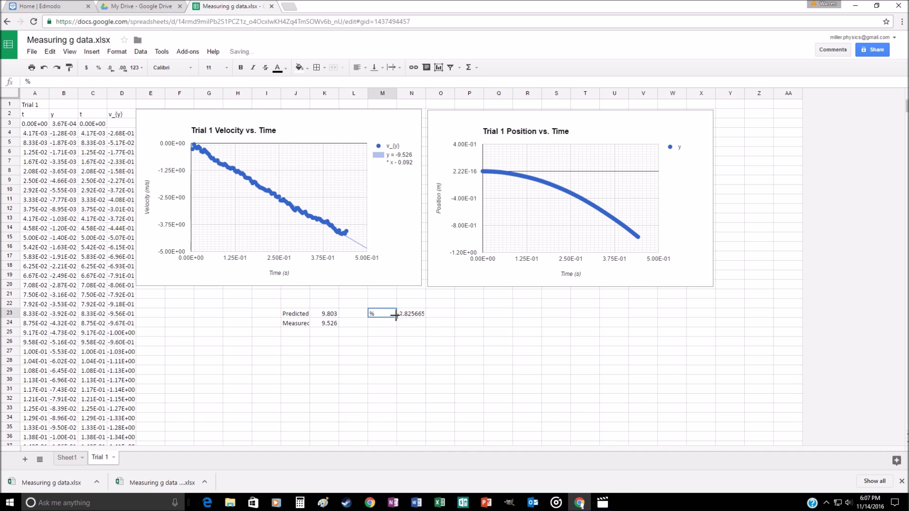
{"action": "left_click", "coordinate": [414, 316]}
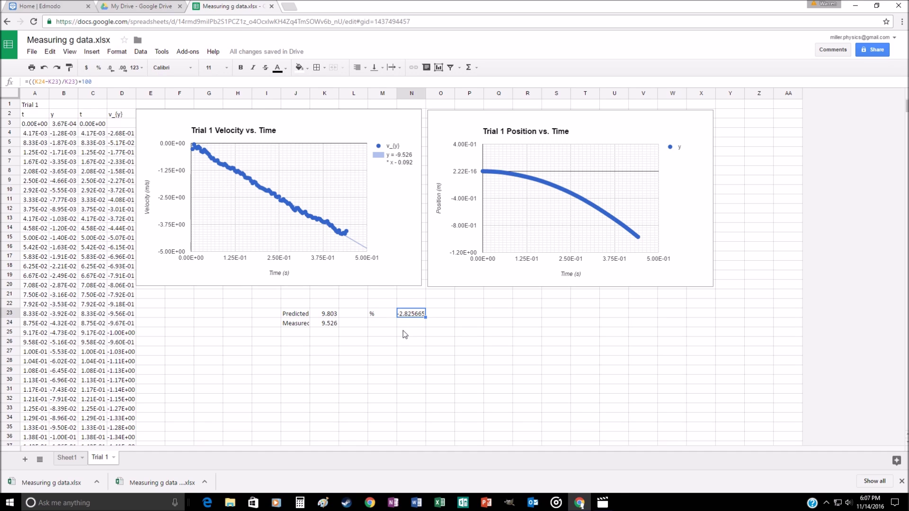